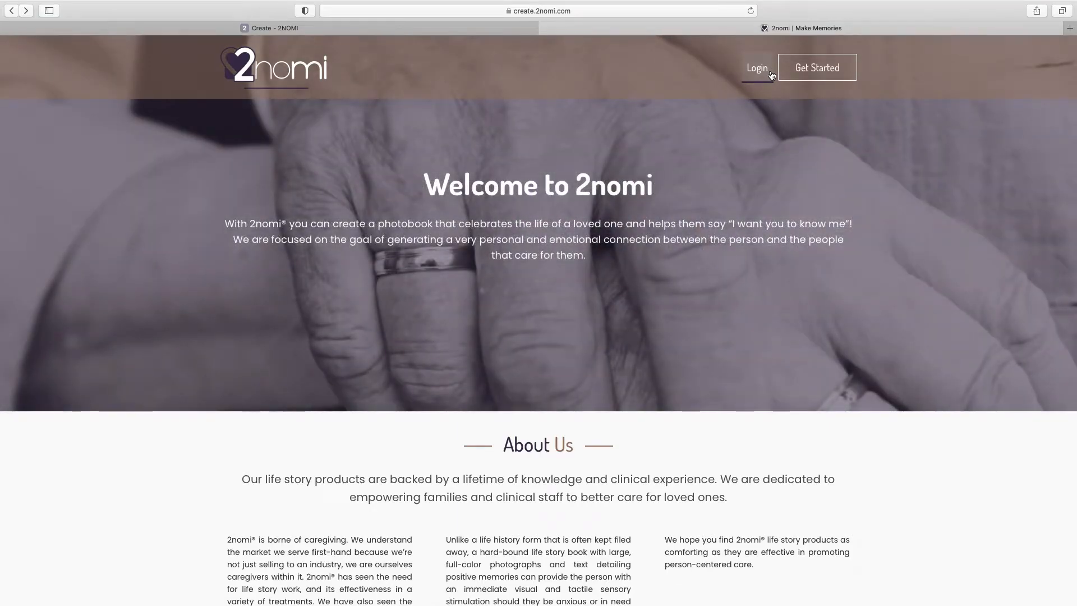
Start sign-up, advance past the Create account form to Location Details, and focus the Promo Code field
left_click(840, 71)
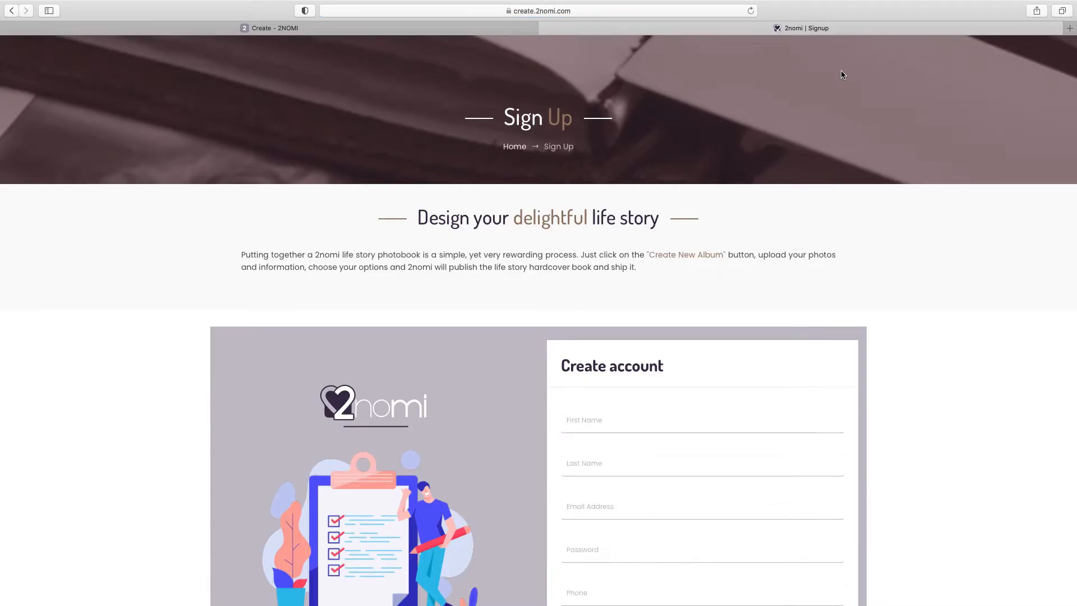
scroll(841, 74, "down", 5)
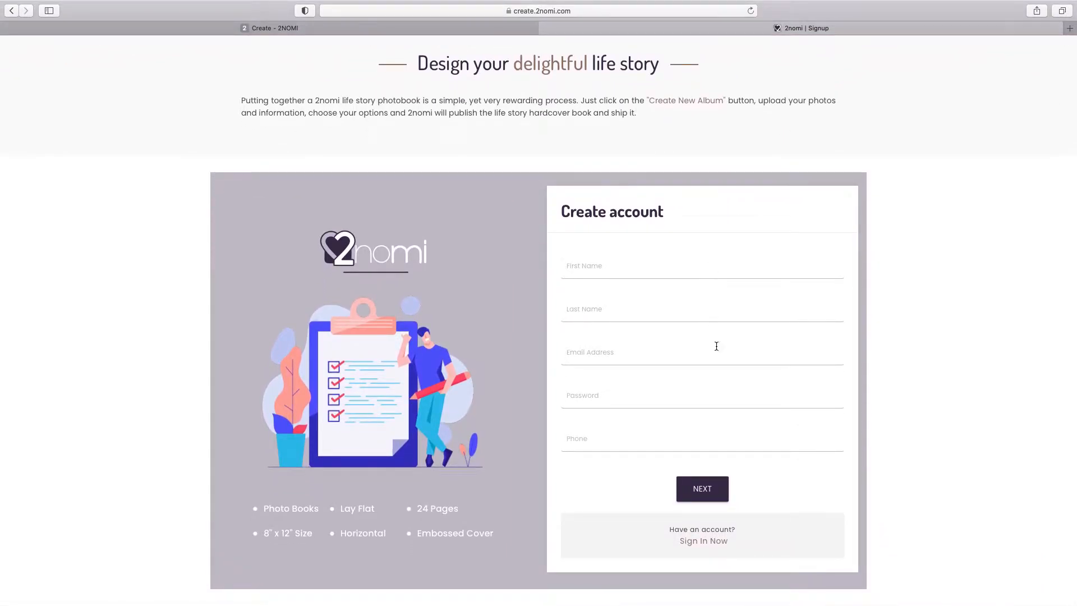
left_click(716, 484)
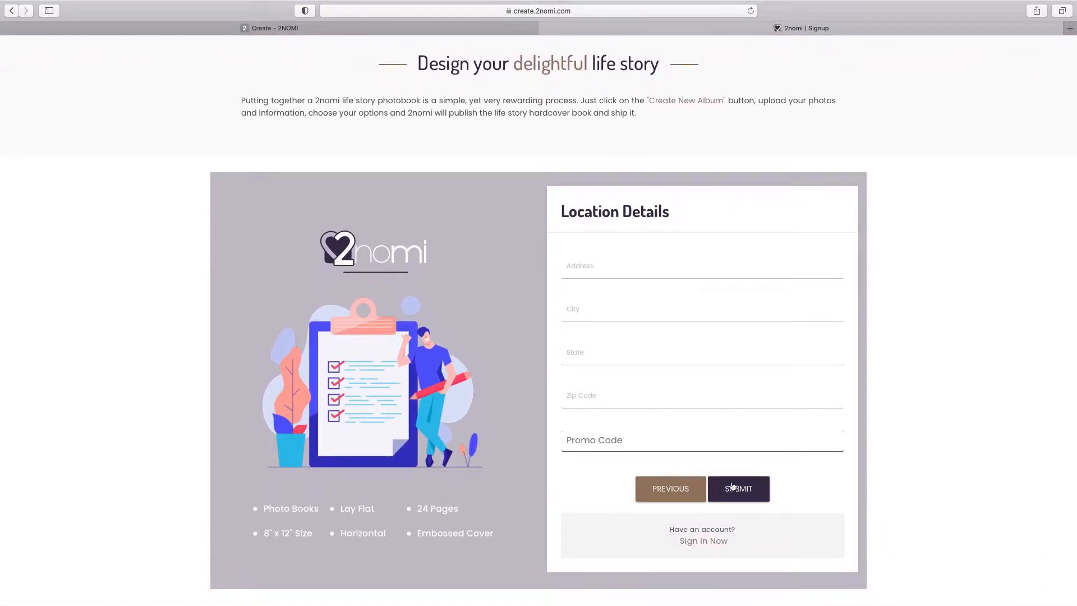
left_click(638, 446)
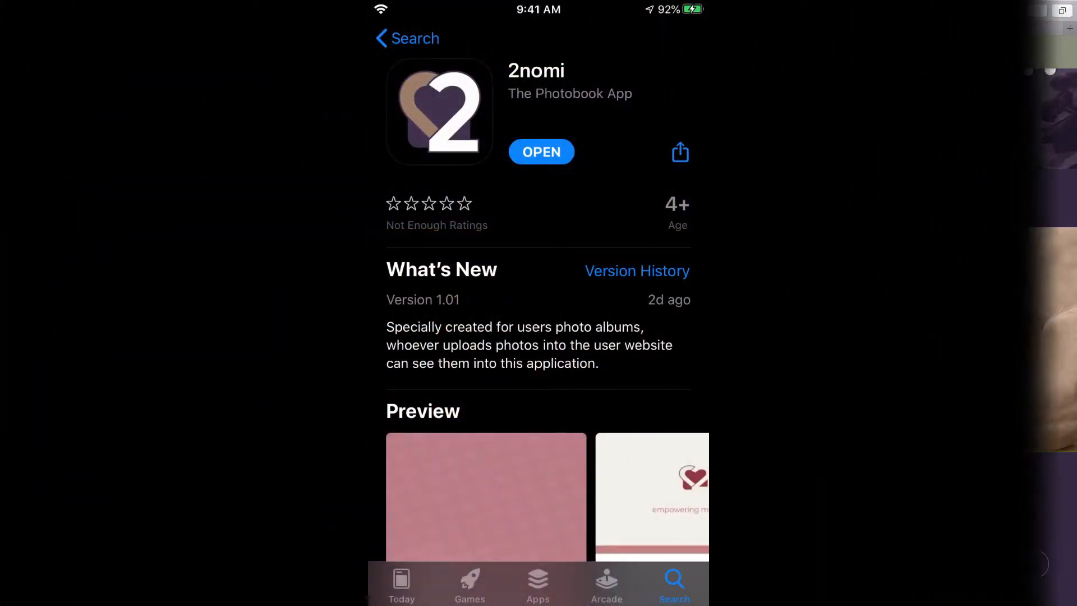
Sign in to the app with the staff e-mail address and open the newest album
scroll(538, 331, "down", 6)
scroll(538, 331, "down", 3)
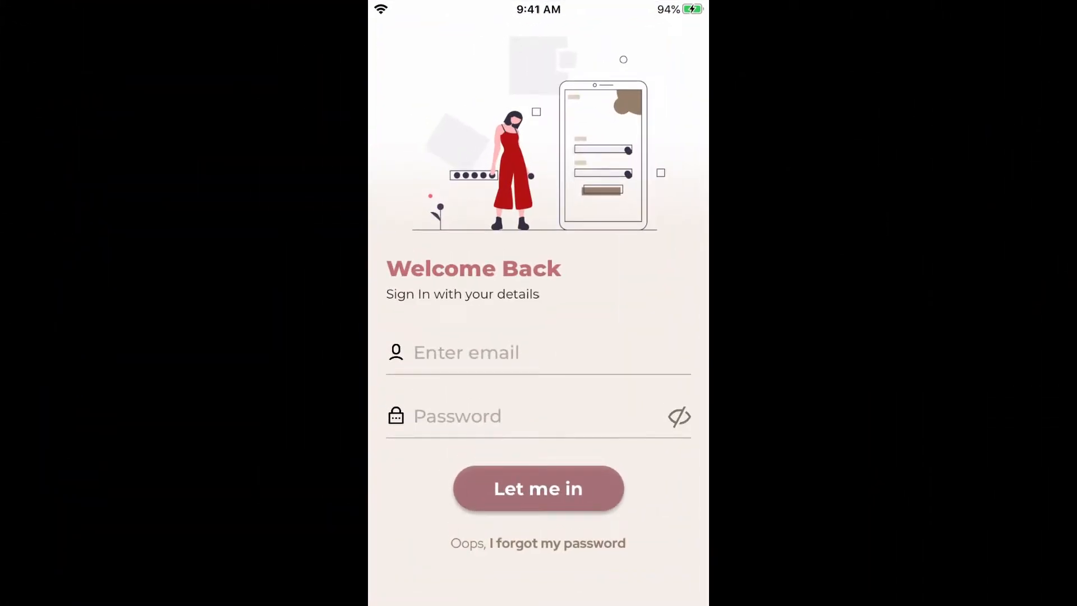
left_click(538, 352)
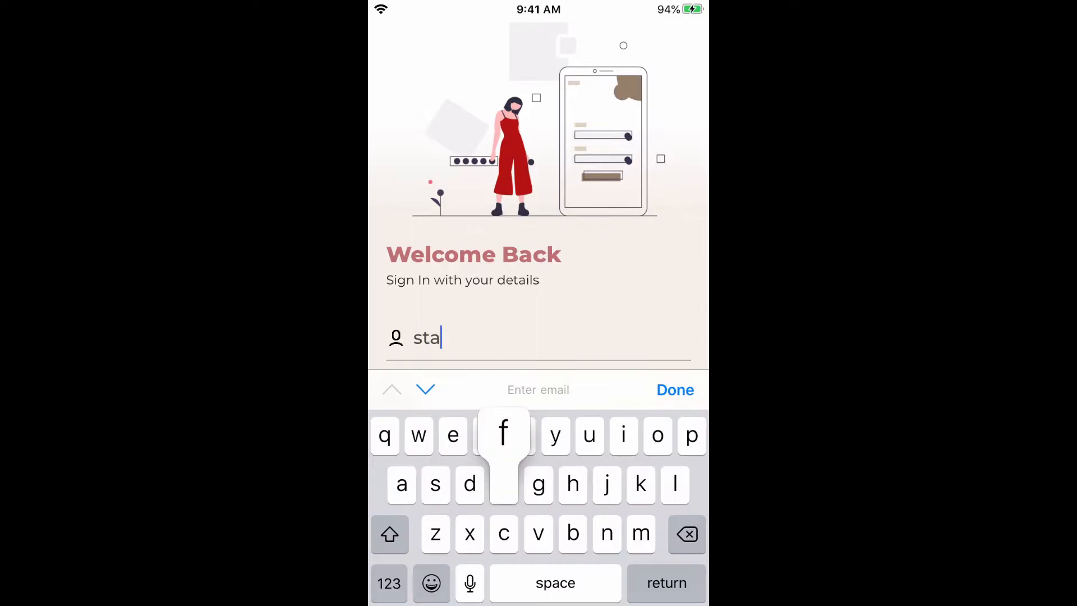
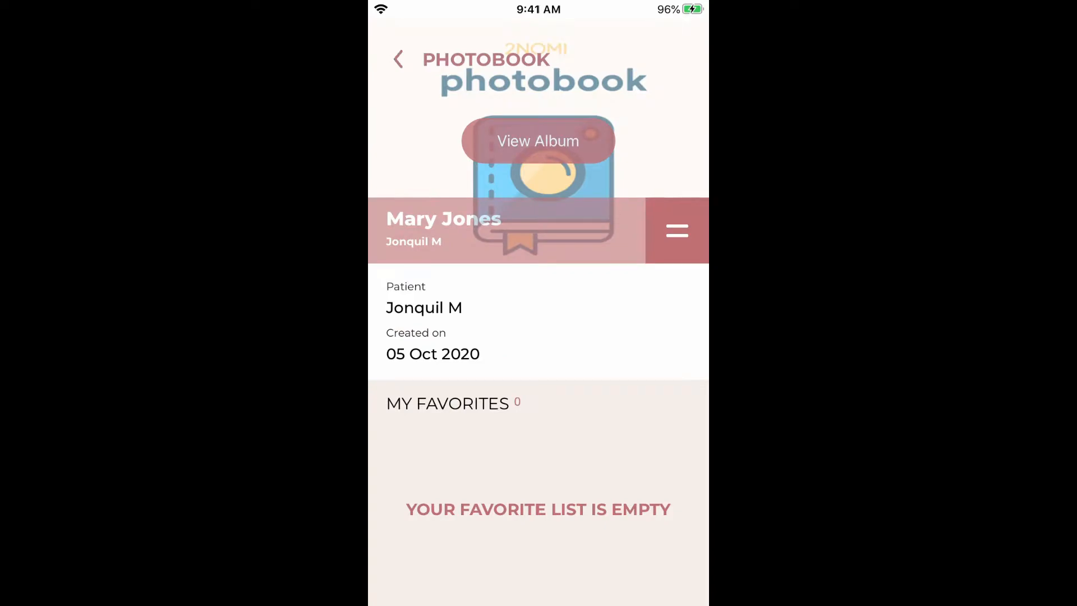
left_click(538, 140)
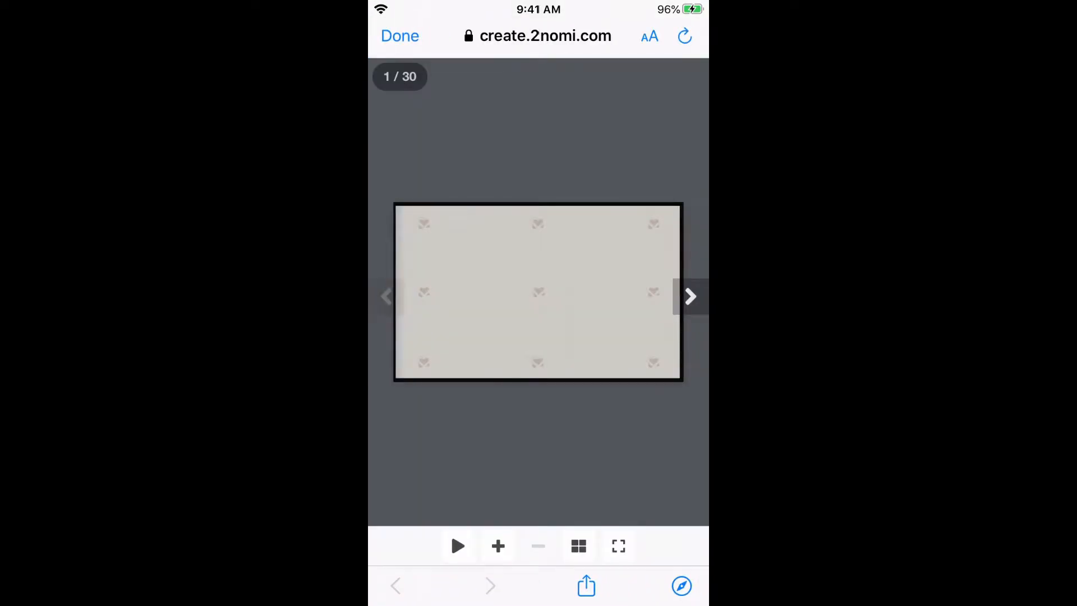
Page forward six spreads to the bakery spread, then show all page thumbnails
left_click(690, 296)
left_click(690, 296)
left_click(690, 296)
left_click(691, 296)
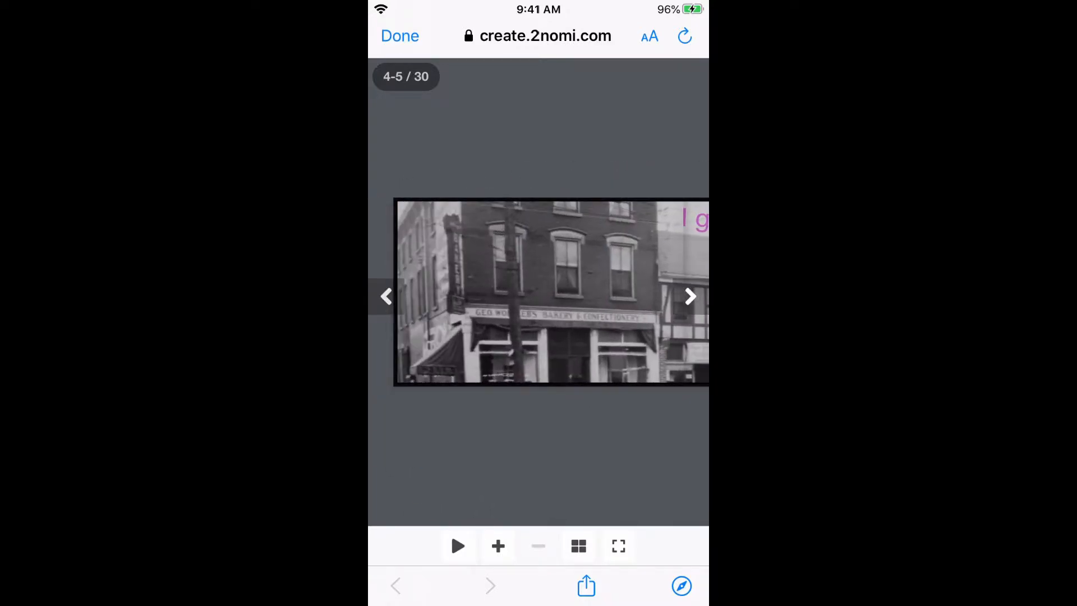
left_click(690, 296)
left_click(691, 296)
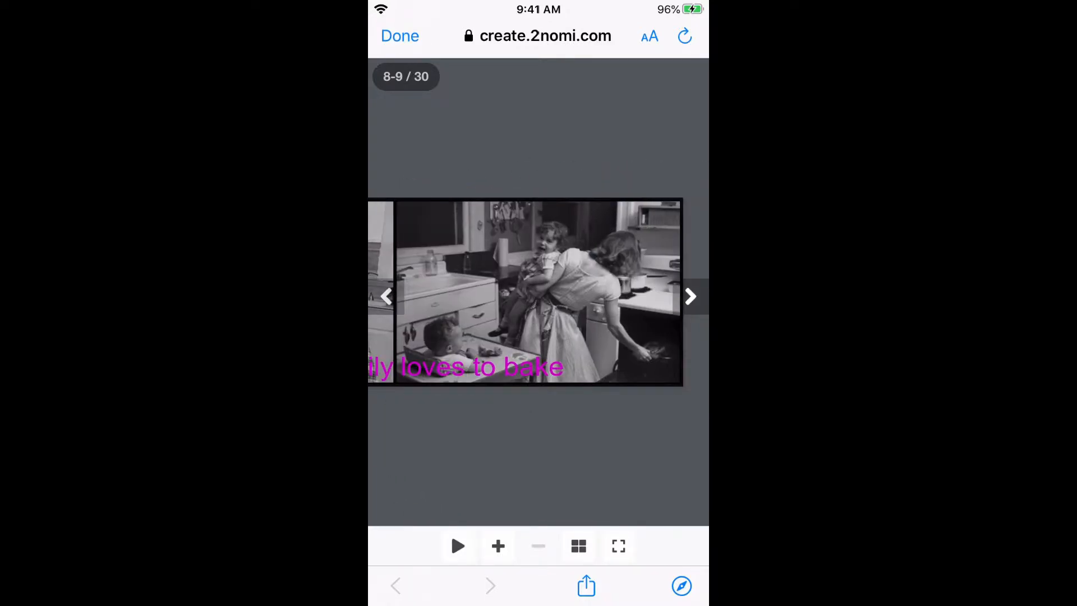
left_click(578, 546)
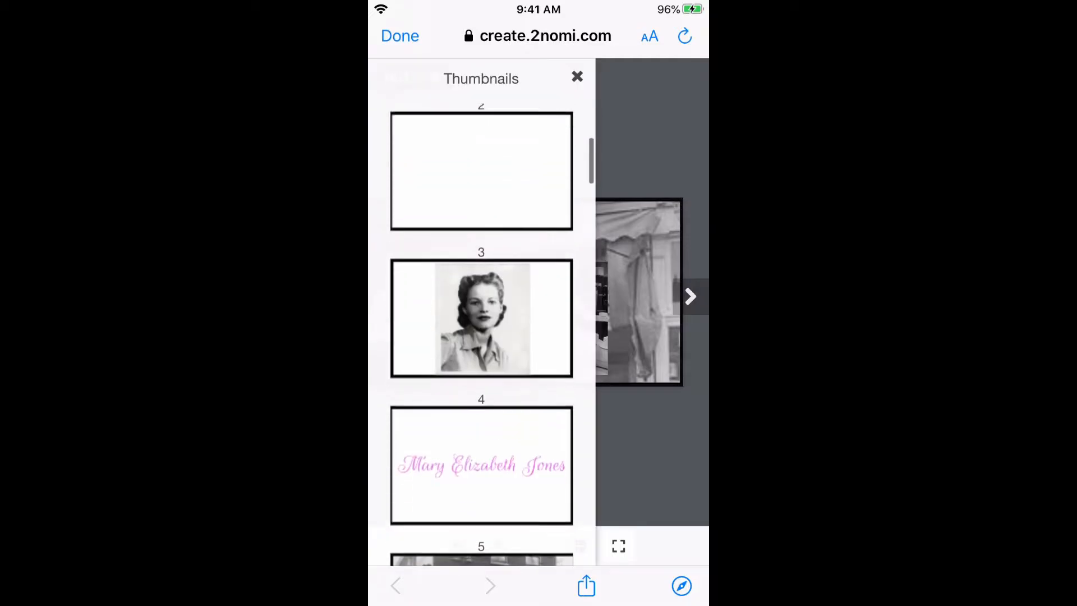
scroll(481, 335, "down", 20)
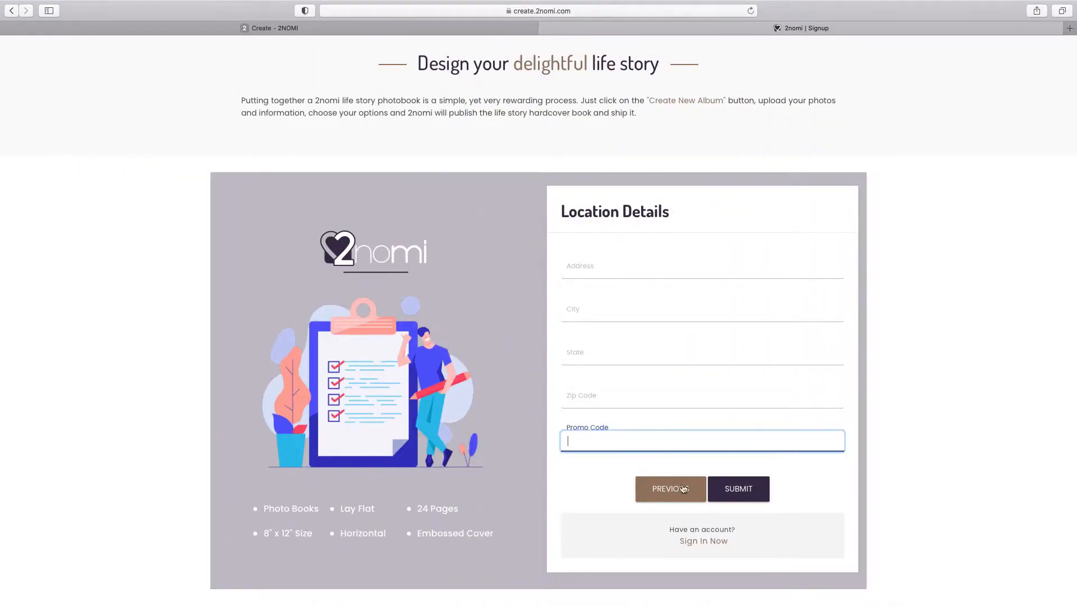
Submit the sign-up, then create a new album with its title and recipient name
left_click(747, 492)
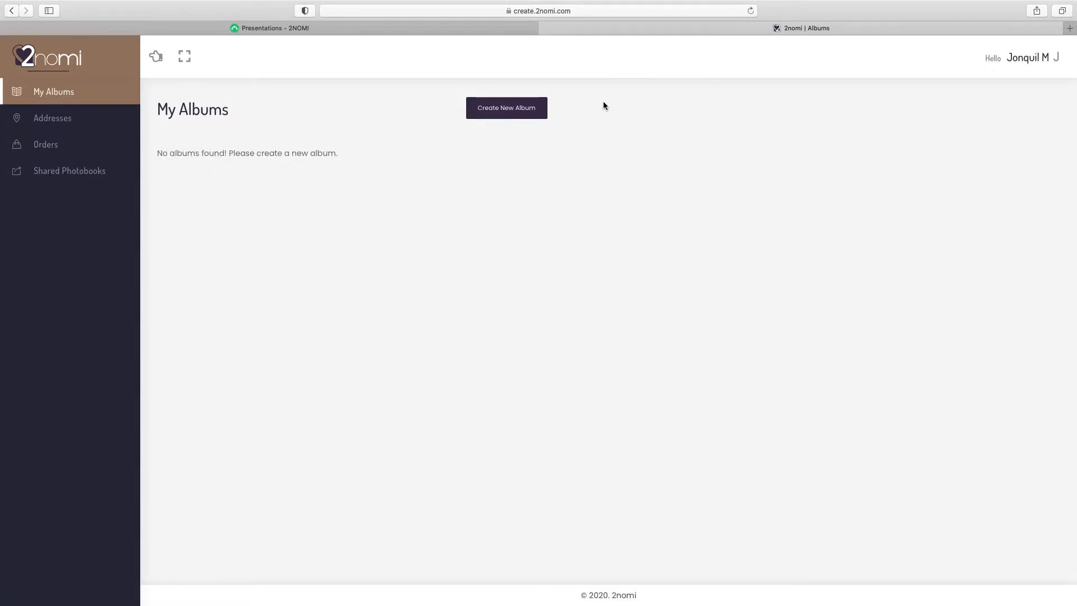
left_click(536, 111)
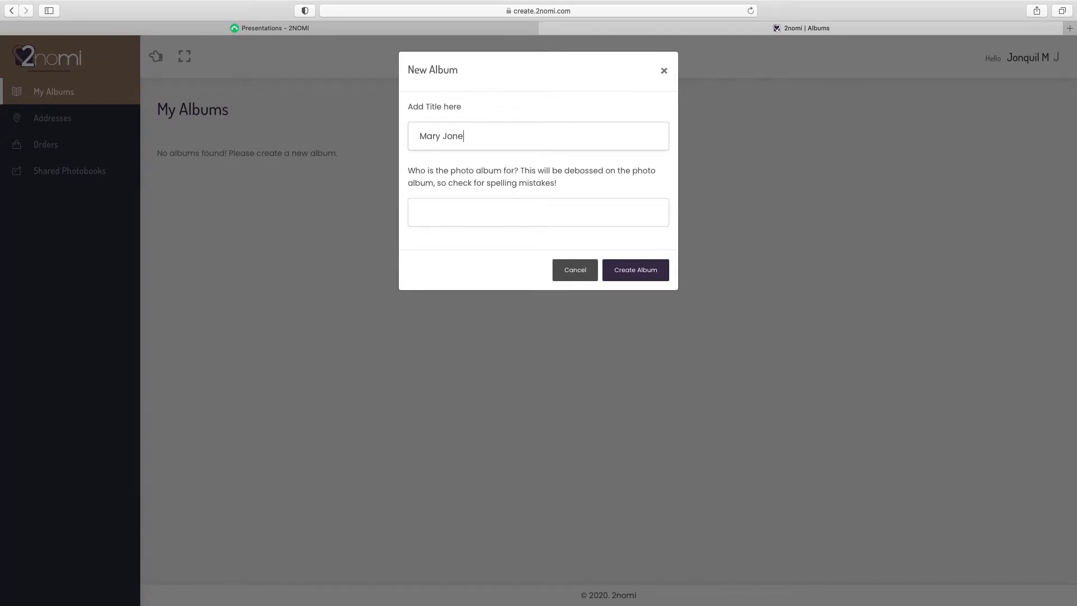
key("Tab")
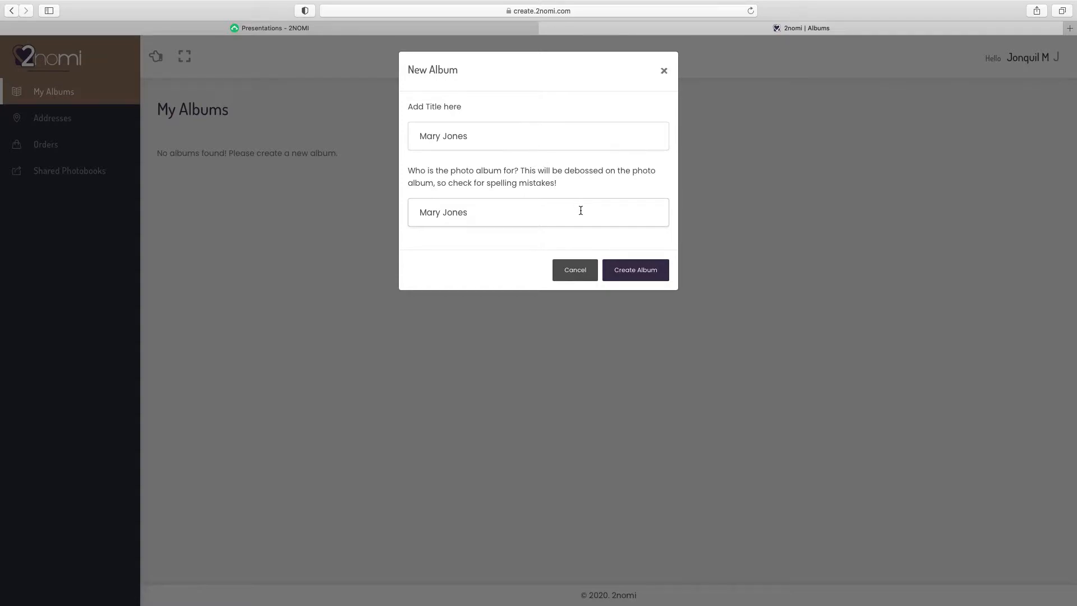
left_click(639, 270)
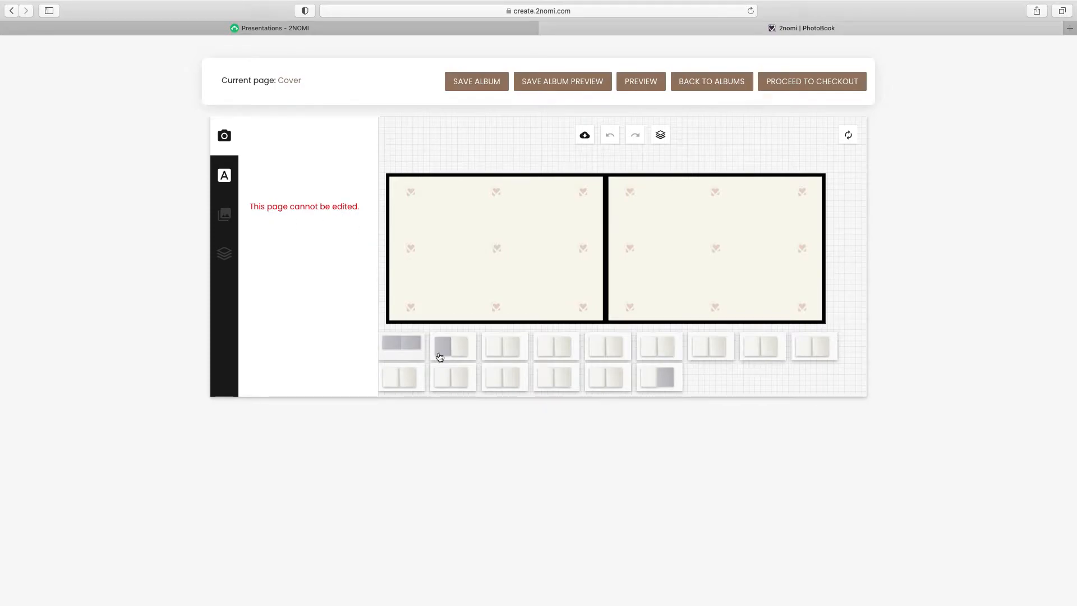
On spread 2–3, upload the eight family photos, from the baking photo to the last file
left_click(505, 349)
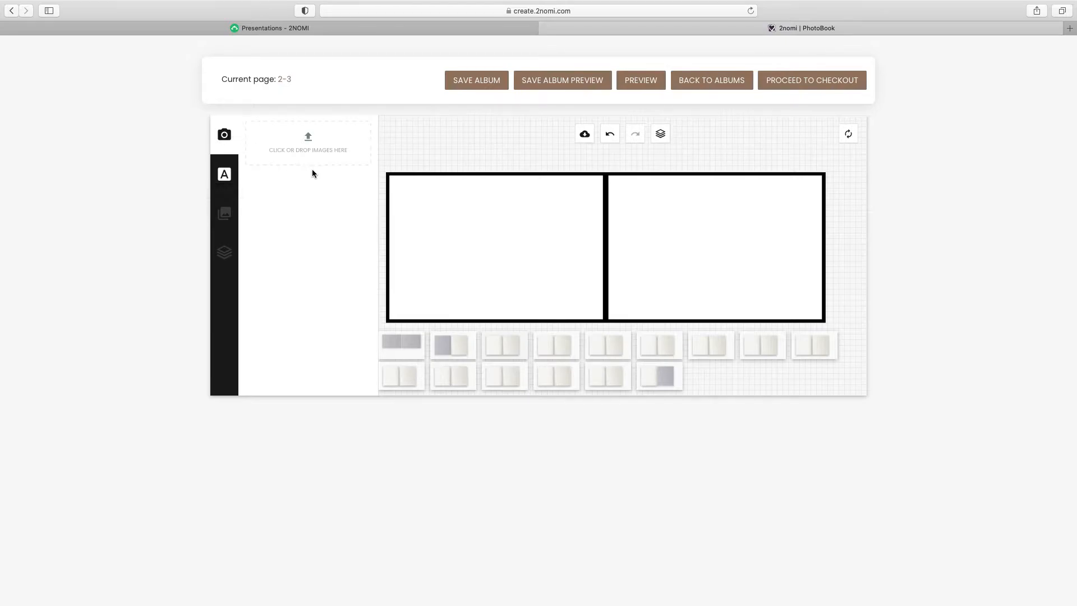
left_click(313, 147)
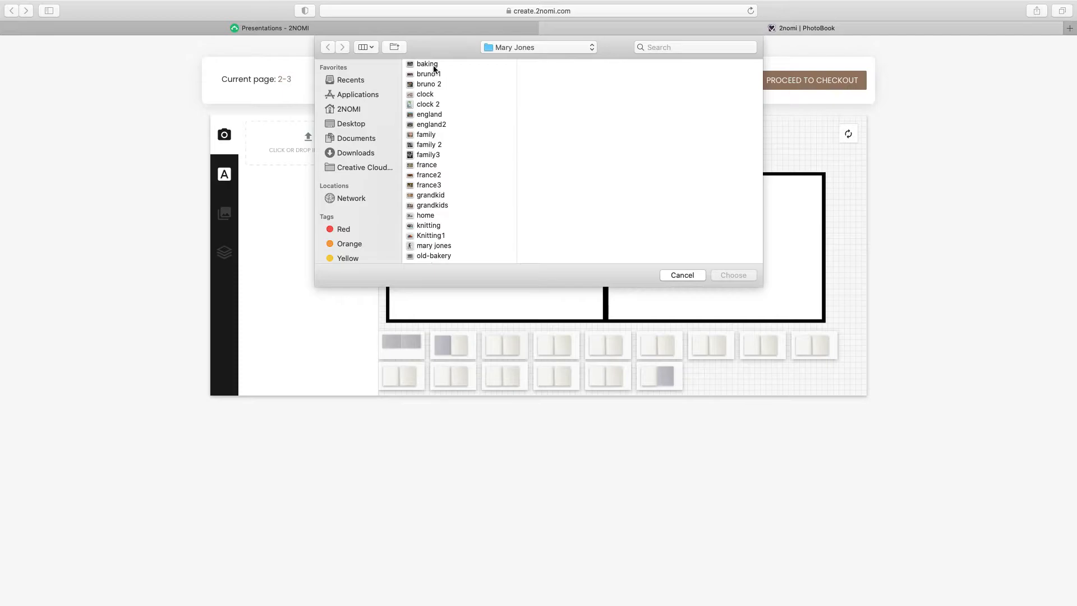
left_click(434, 65)
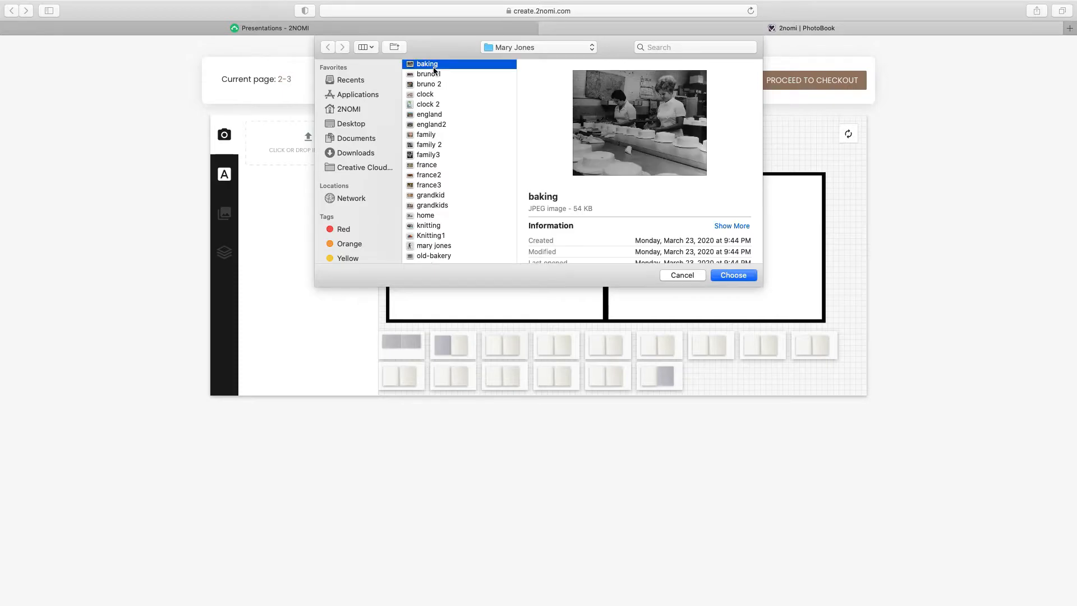
left_click(446, 247, "shift")
left_click(732, 275)
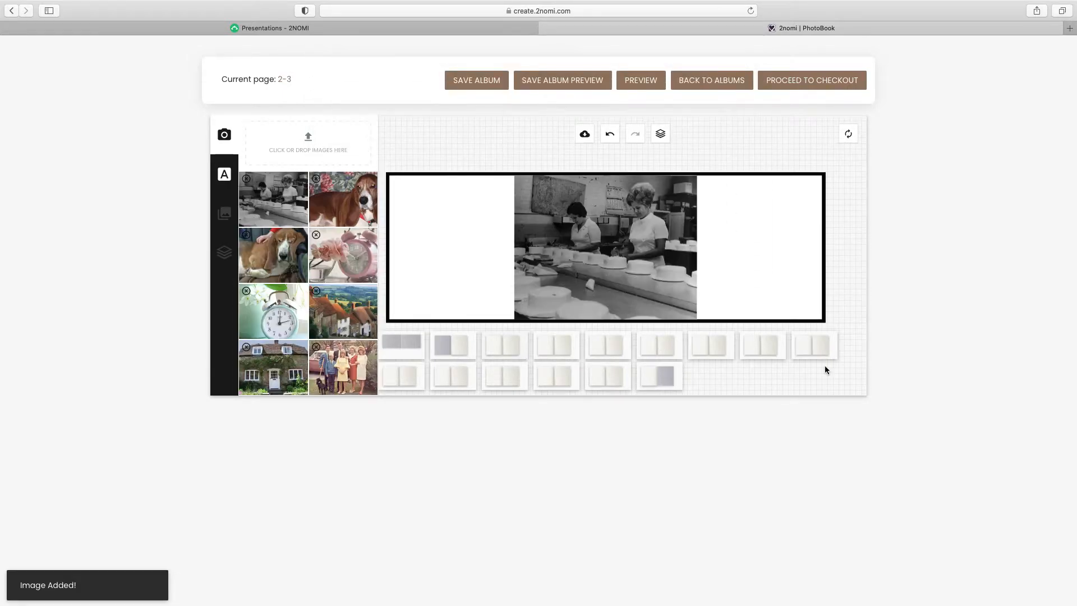
Remove the baking photo from spread 2–3 and zoom in on the page
left_click(654, 284)
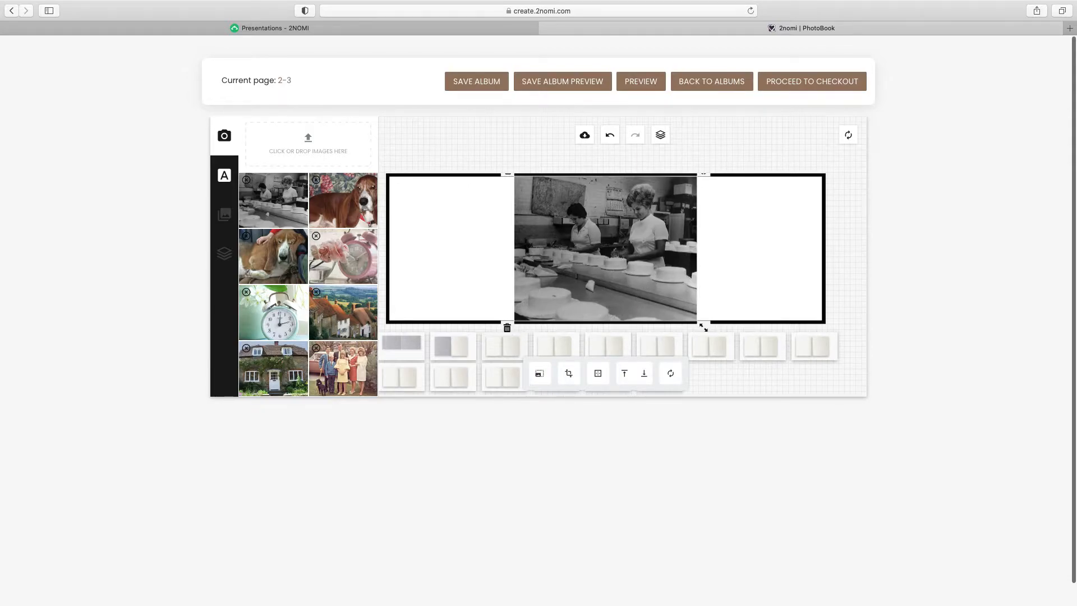
left_click(507, 327)
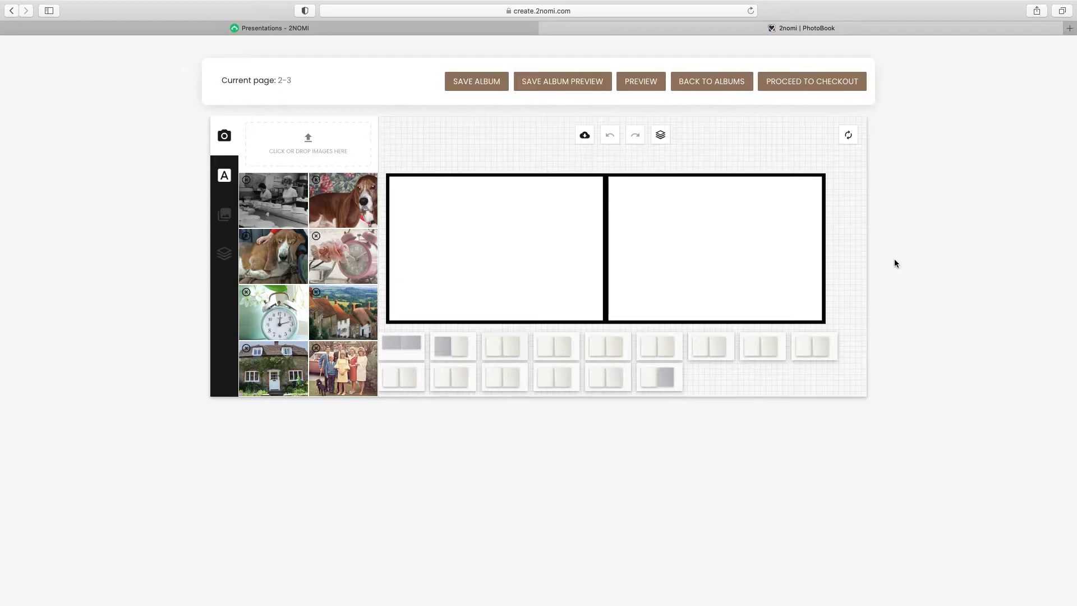
key("super+equal")
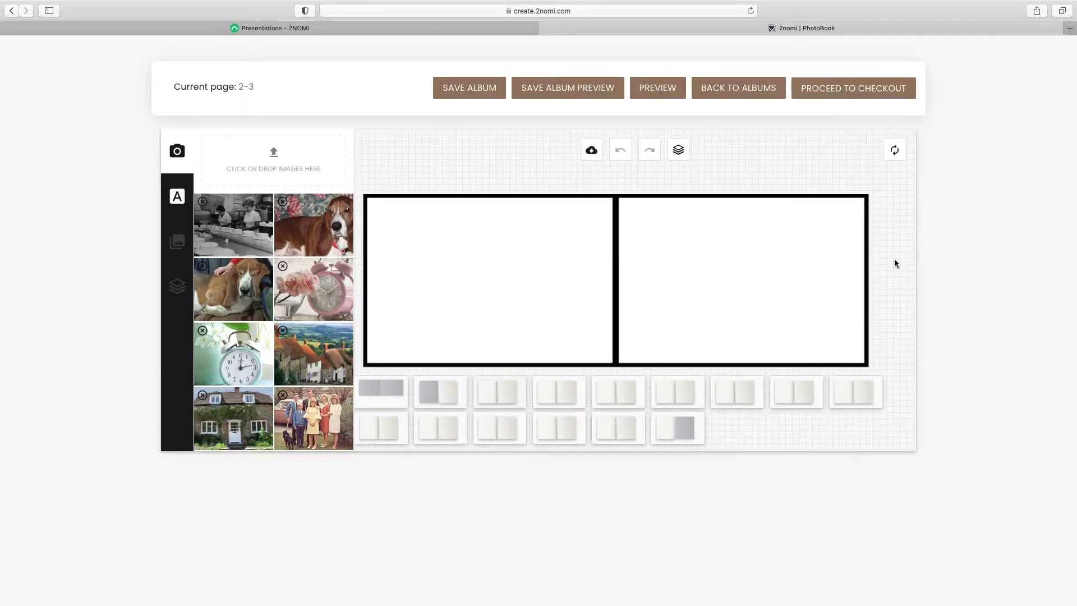
key("super+equal")
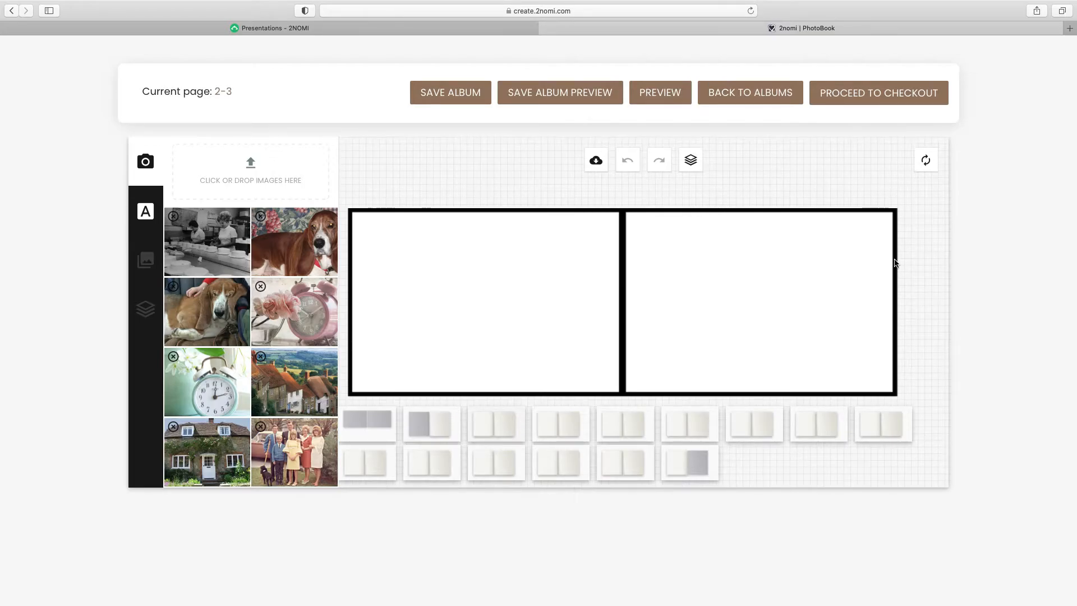
Add the woman's black-and-white portrait and drag it onto the left page
mouse_move(259, 359)
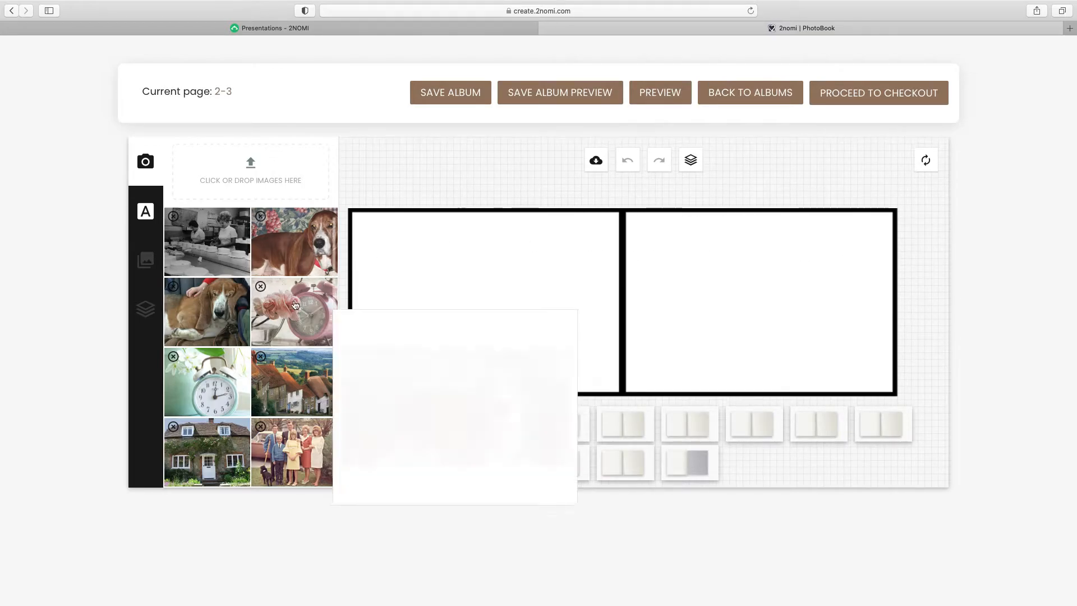
scroll(259, 358, "down", 3)
scroll(259, 359, "down", 10)
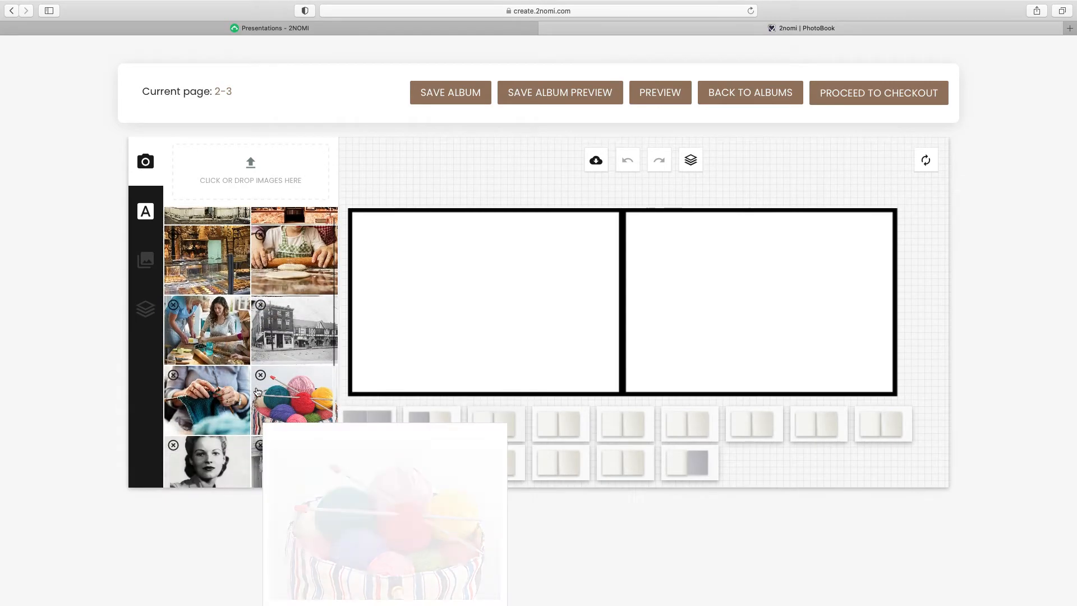
left_click(223, 457)
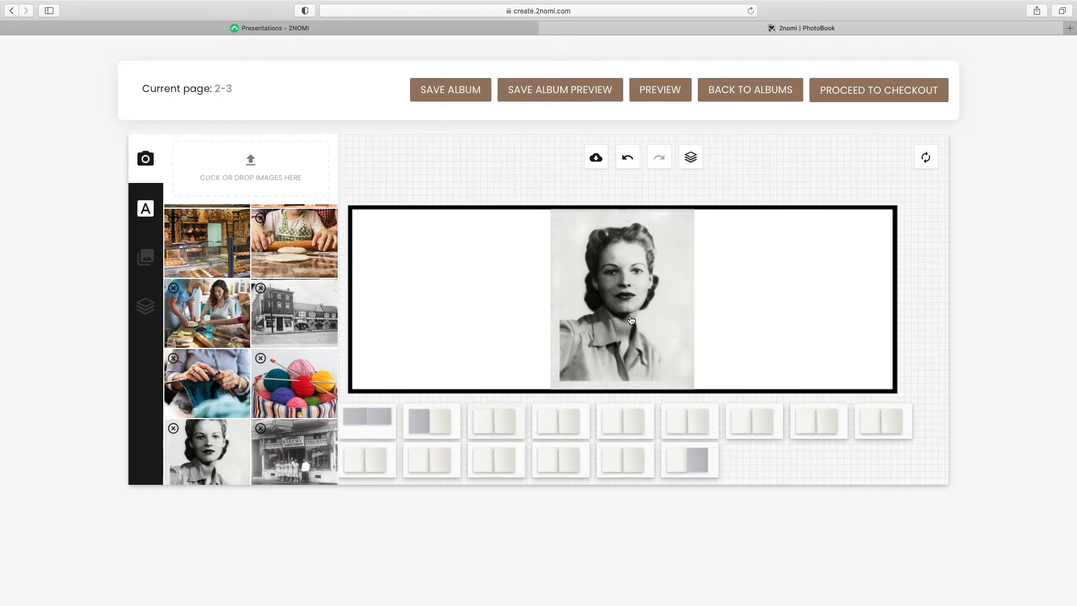
left_click_drag(632, 319, 508, 316)
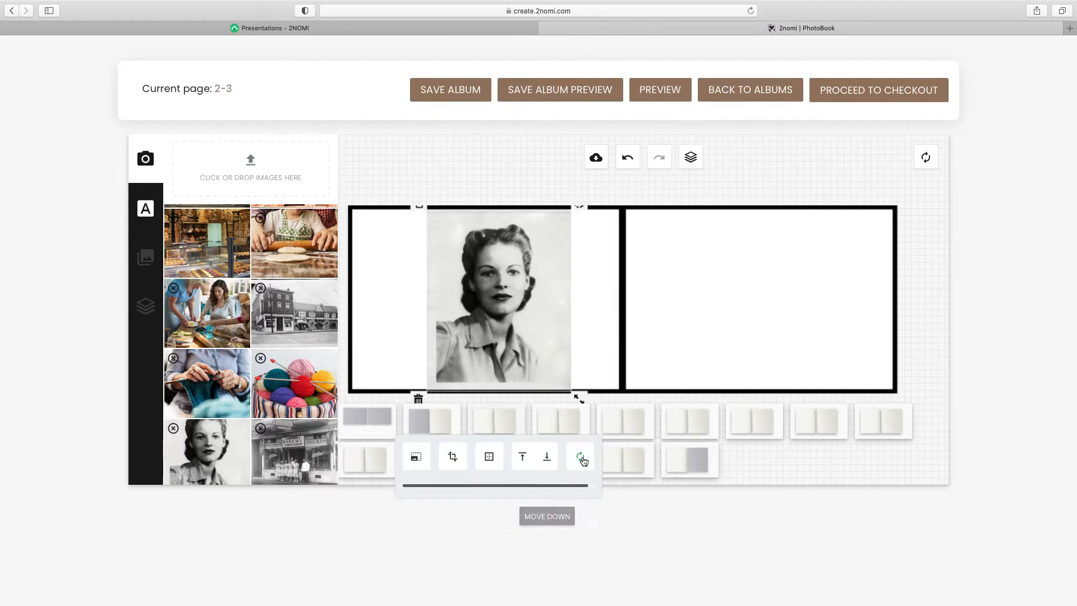
In the advanced editor, trial a custom crop around the face, then restore the original photo
left_click(415, 460)
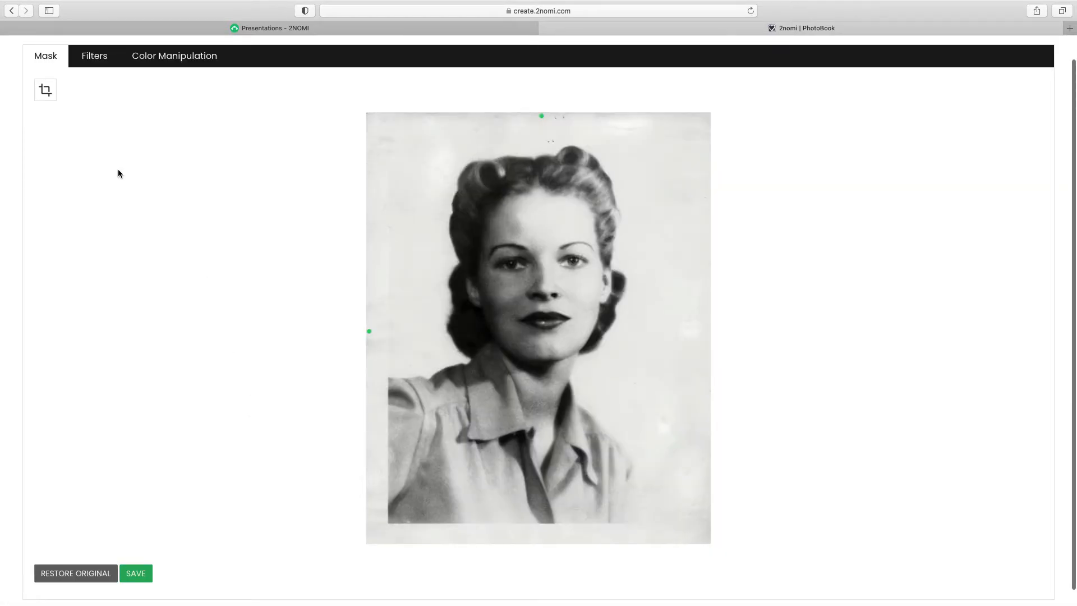
left_click(49, 92)
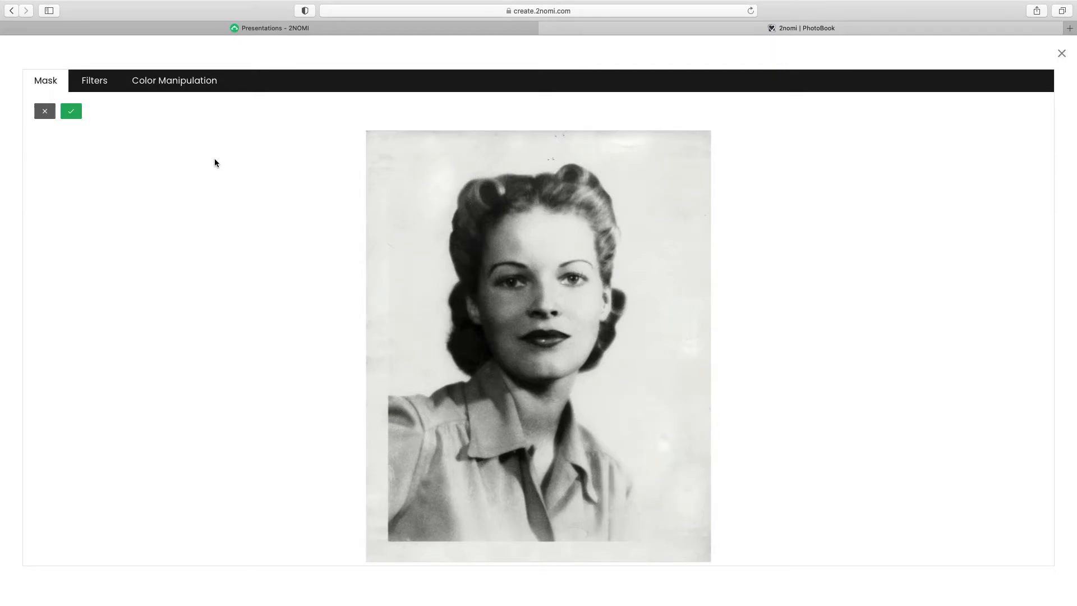
left_click_drag(386, 167, 670, 419)
left_click_drag(591, 324, 586, 306)
left_click_drag(540, 160, 540, 161)
mouse_move(685, 419)
left_mouse_down()
mouse_move(668, 406)
mouse_move(693, 426)
left_mouse_up()
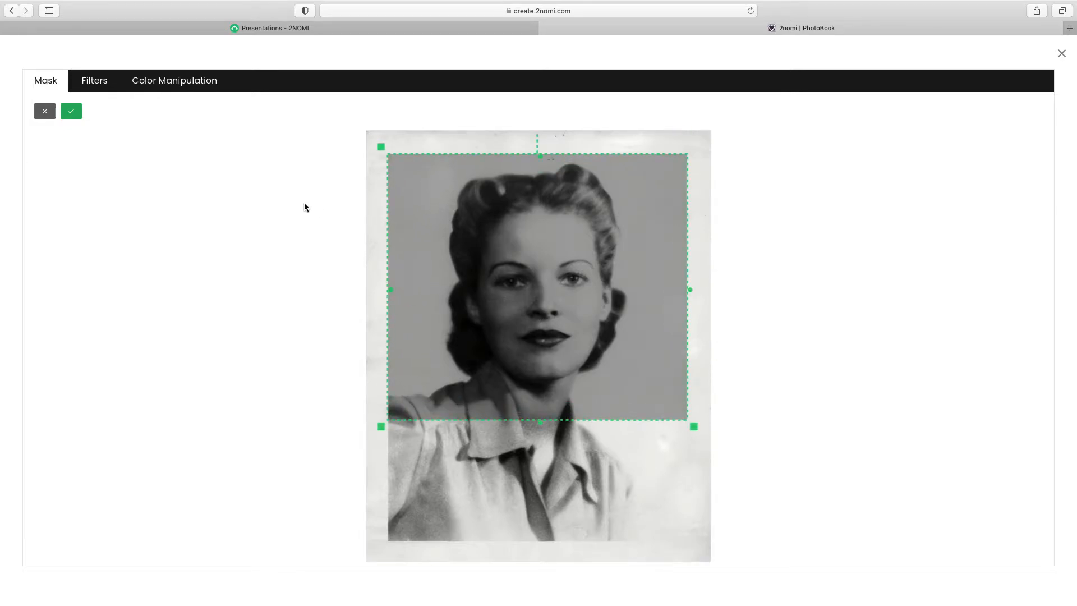
left_click(71, 111)
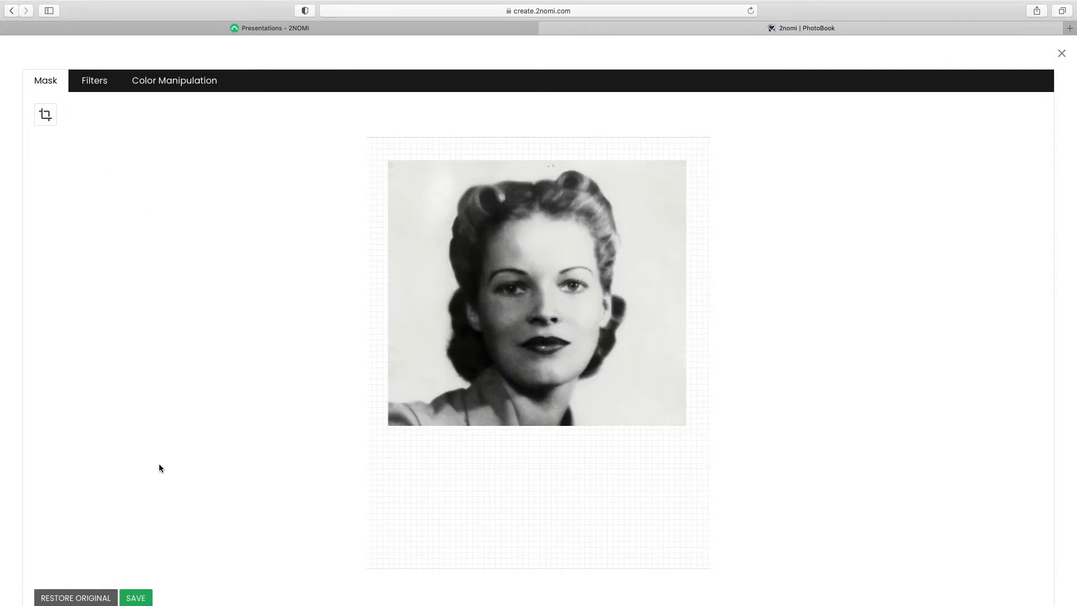
left_click(81, 599)
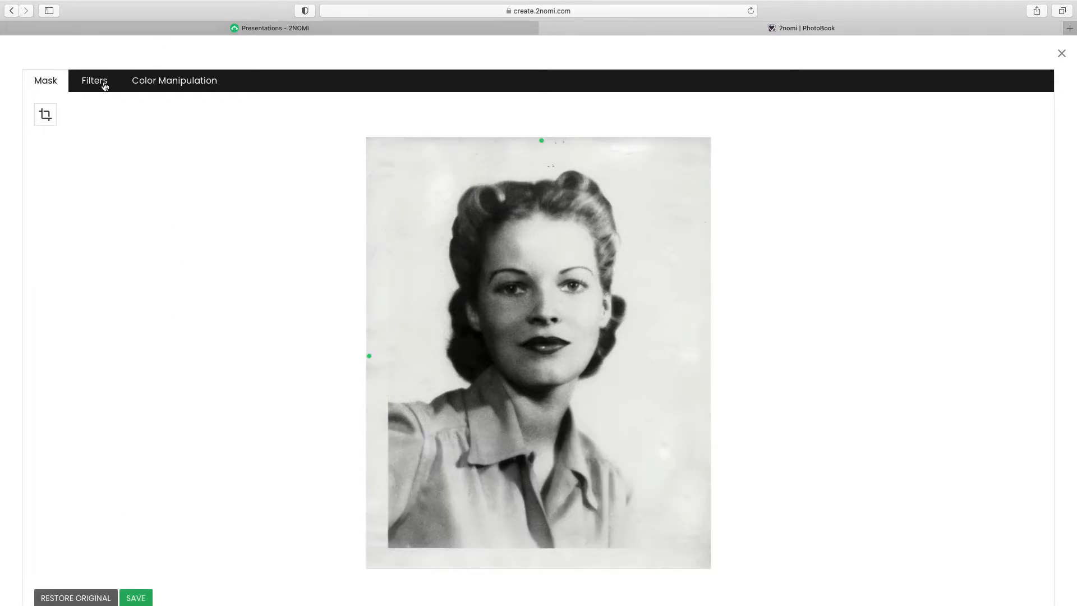
Preview the sepia, colour and blue monochrome filters, then set the filter back to None
left_click(101, 83)
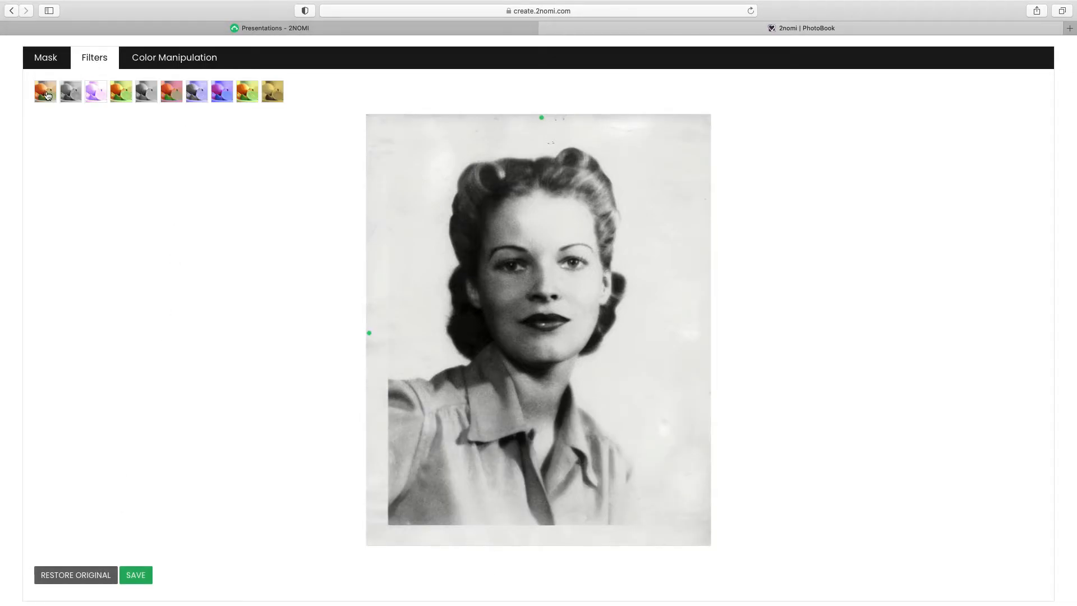
left_click(96, 92)
left_click(123, 94)
left_click(149, 94)
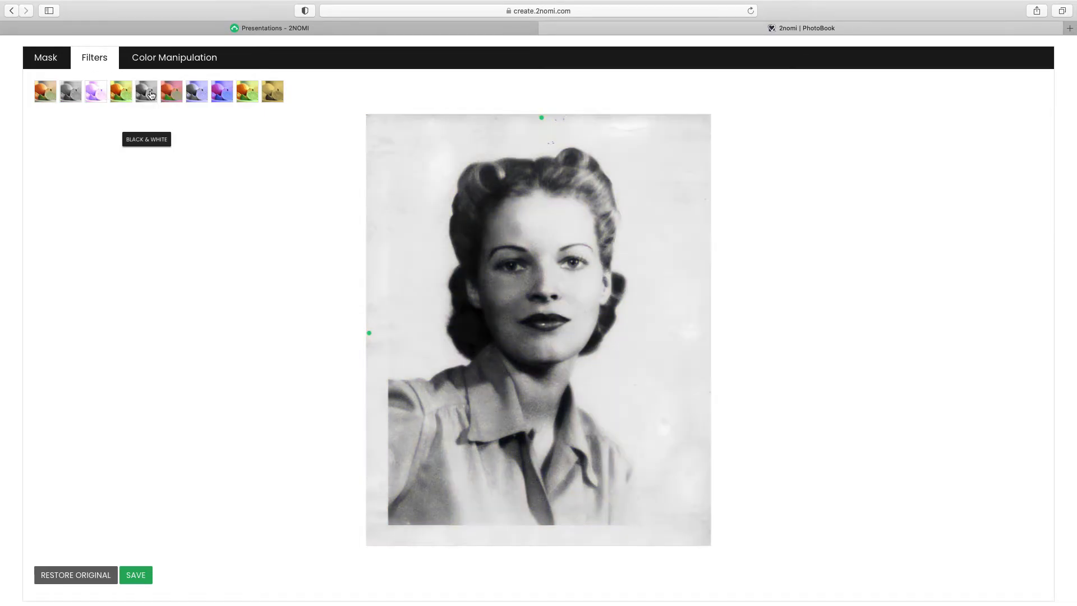
left_click(171, 94)
left_click(201, 94)
left_click(222, 93)
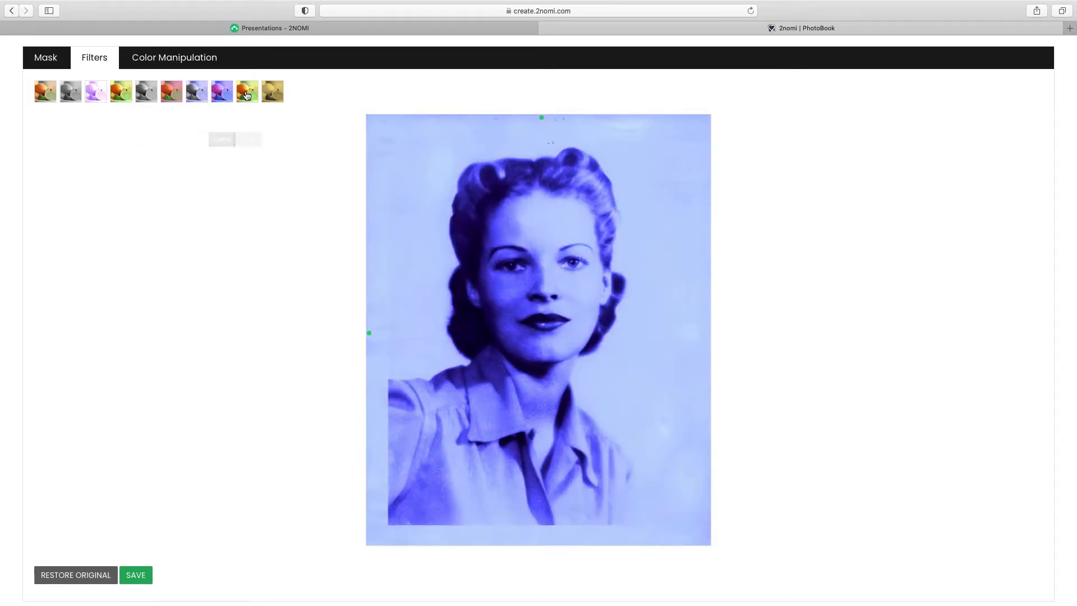
left_click(247, 94)
left_click(273, 94)
left_click(44, 91)
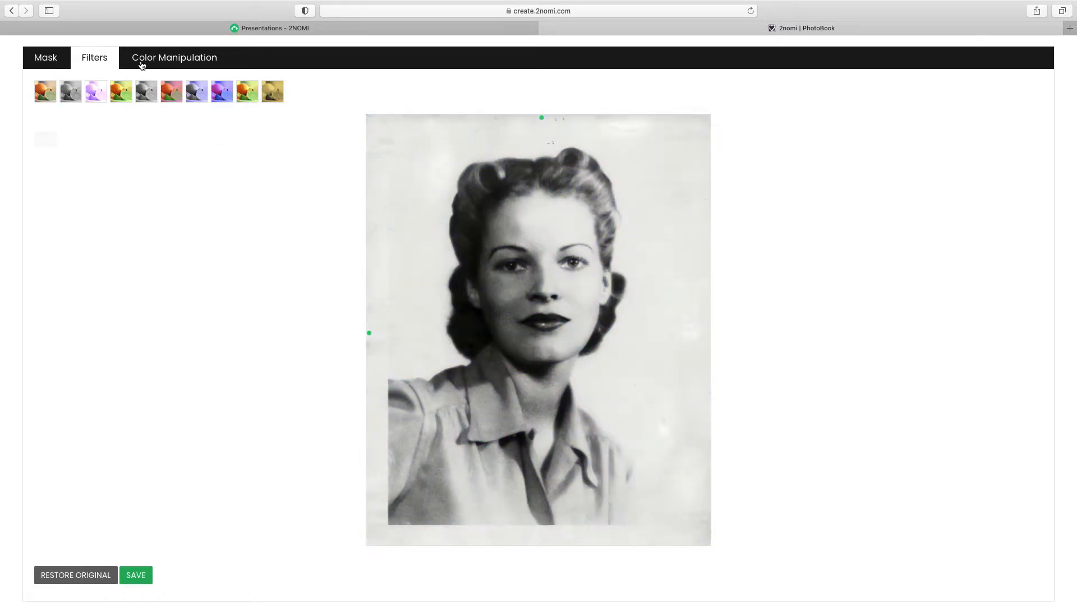
Toggle Brightness, Contrast and Remove White in Color Manipulation, then return to the spread
left_click(150, 63)
left_click(43, 86)
left_click(134, 86)
left_click(223, 86)
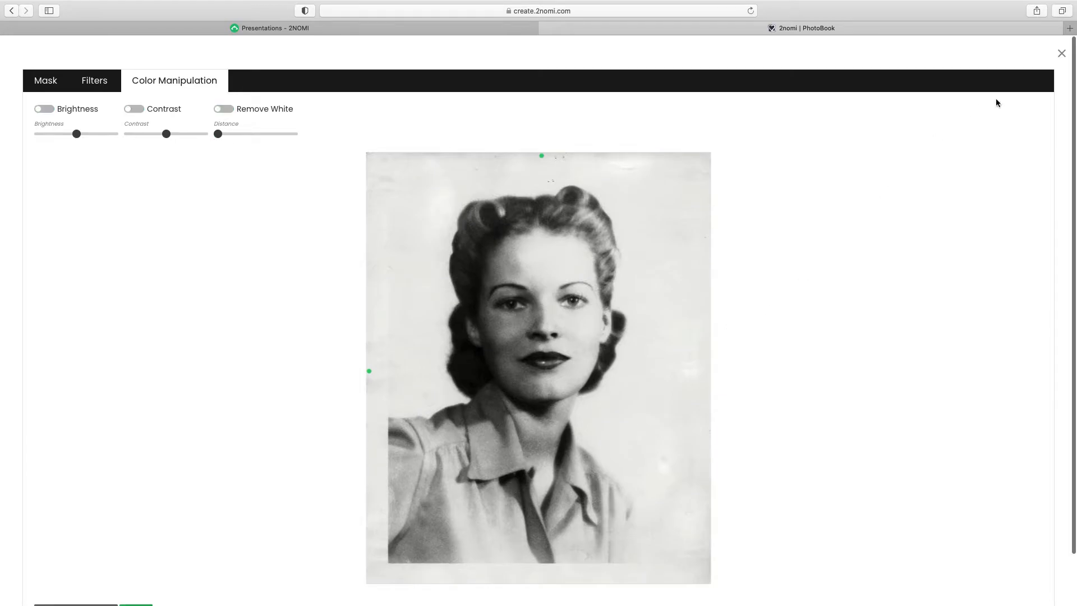
left_click(1061, 56)
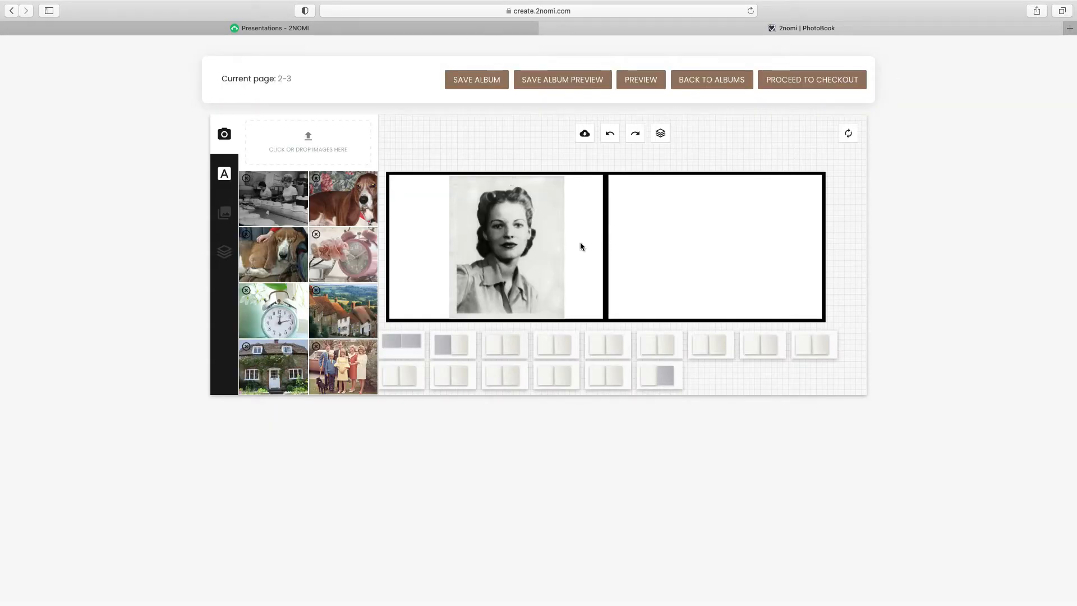
left_click(532, 256)
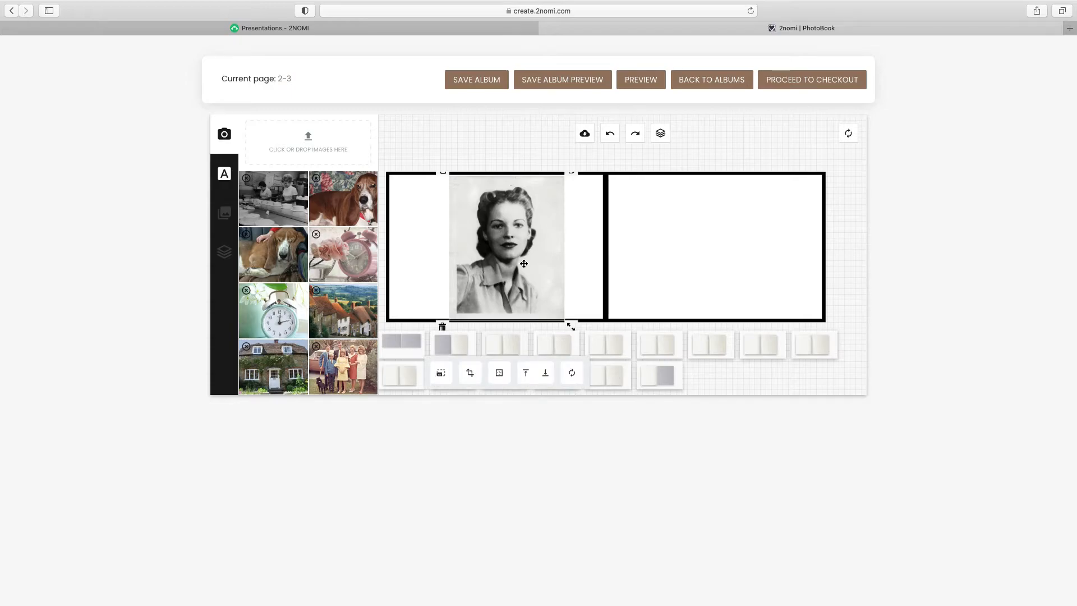
left_click(470, 373)
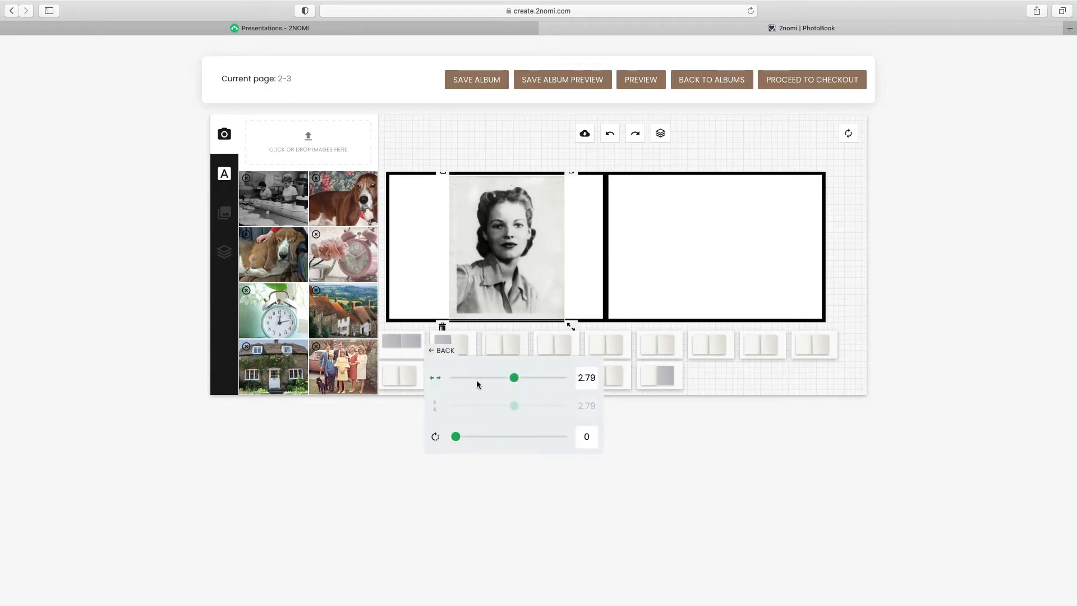
mouse_move(514, 381)
left_mouse_down()
mouse_move(476, 377)
mouse_move(512, 377)
mouse_move(495, 381)
left_mouse_up()
mouse_move(456, 436)
left_mouse_down()
mouse_move(483, 435)
mouse_move(449, 435)
left_mouse_up()
left_click_drag(552, 304, 553, 303)
mouse_move(555, 185)
left_mouse_down()
mouse_move(543, 185)
mouse_move(554, 188)
left_mouse_up()
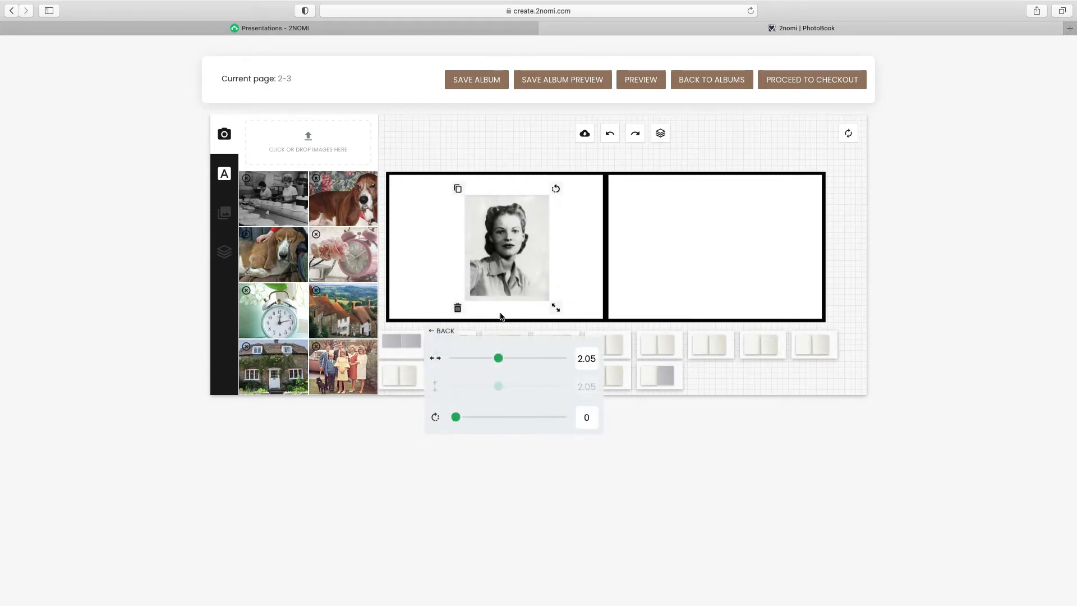
left_click(457, 188)
left_click_drag(514, 235, 614, 233)
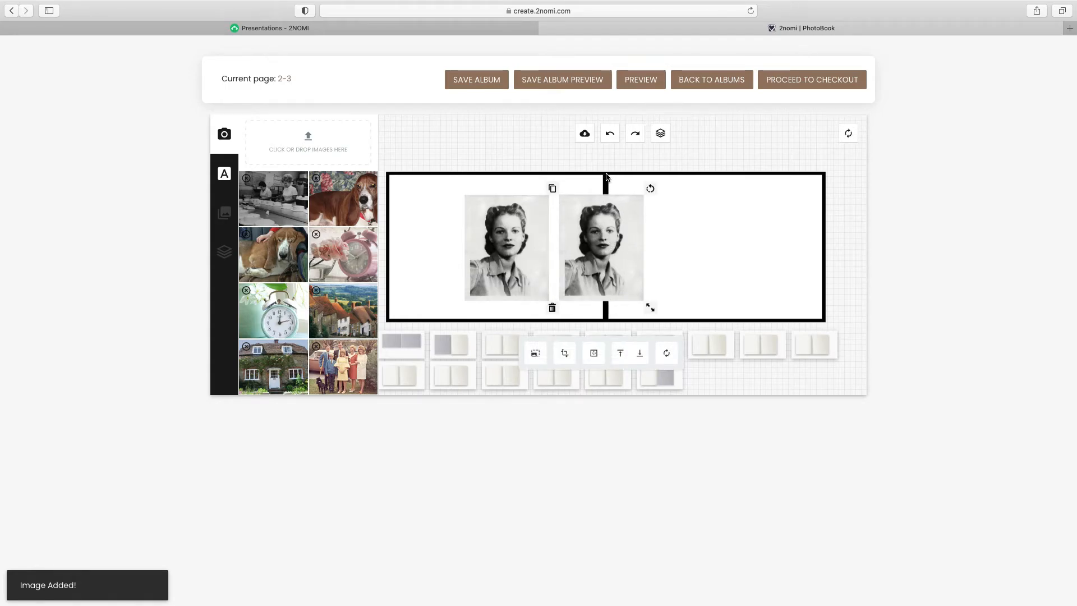
left_click(610, 133)
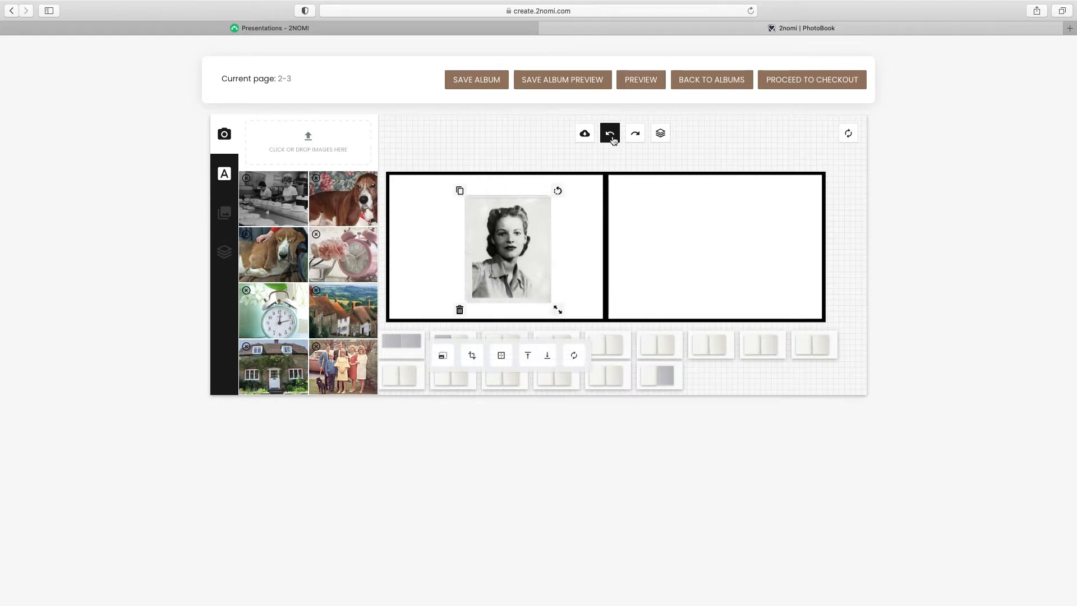
left_click(611, 137)
left_click(611, 138)
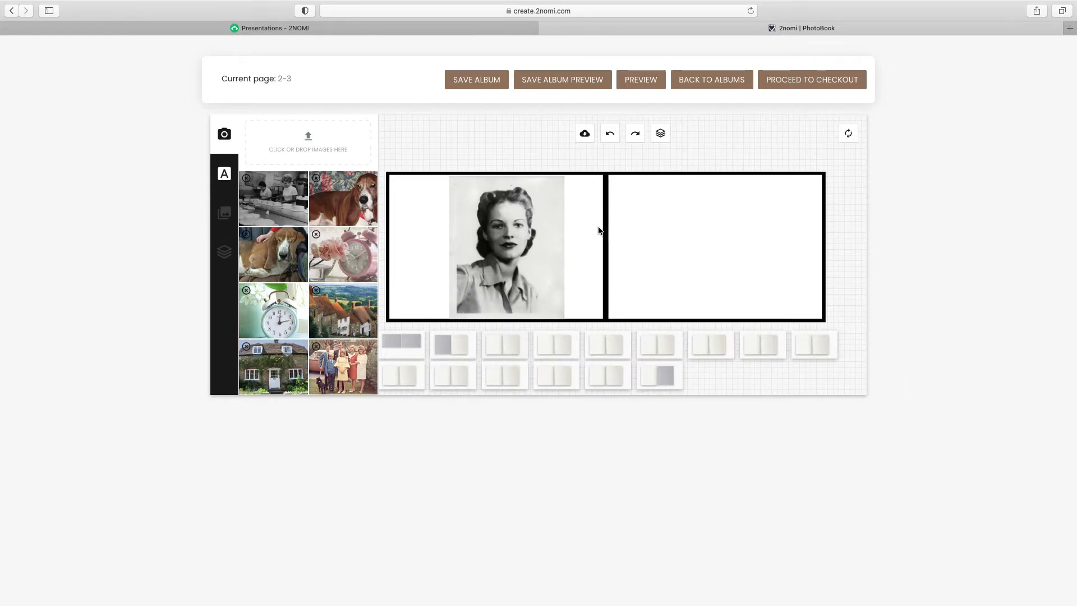
left_click(524, 257)
left_click(499, 372)
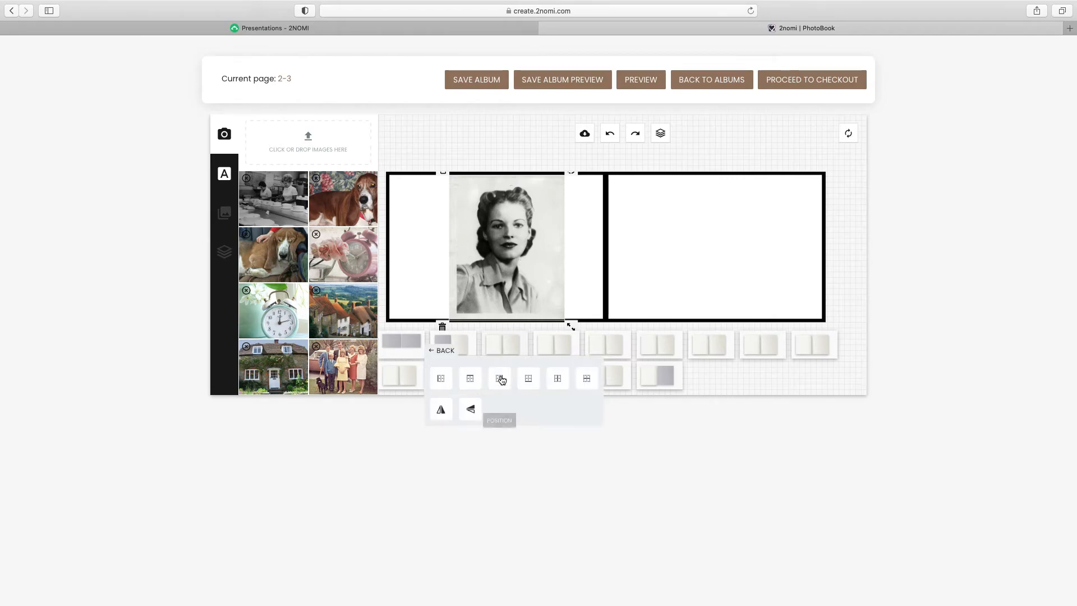
left_click(447, 384)
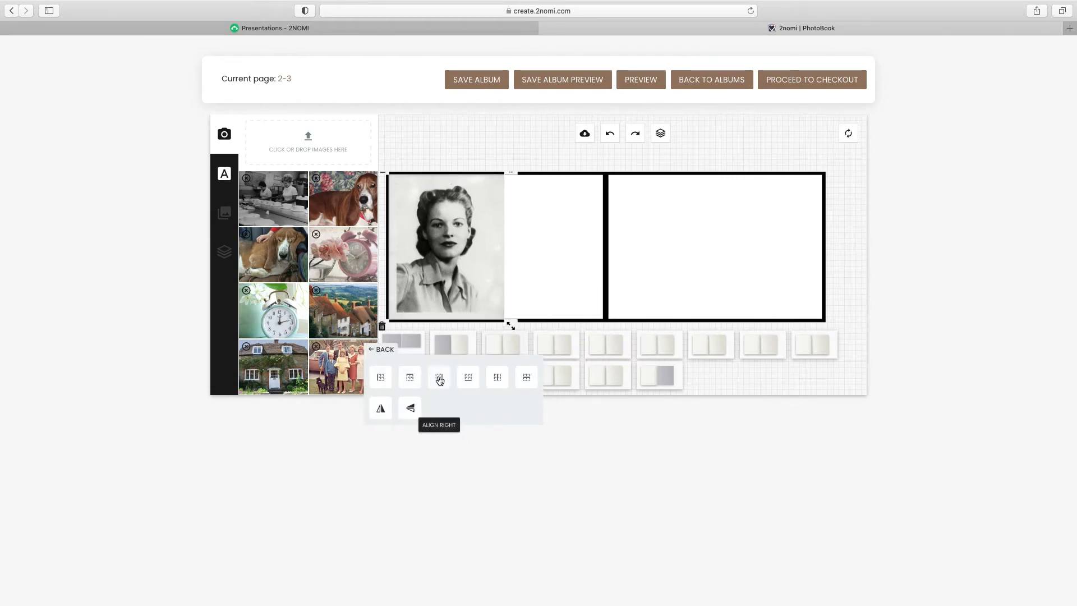
left_click(440, 377)
left_click(815, 377)
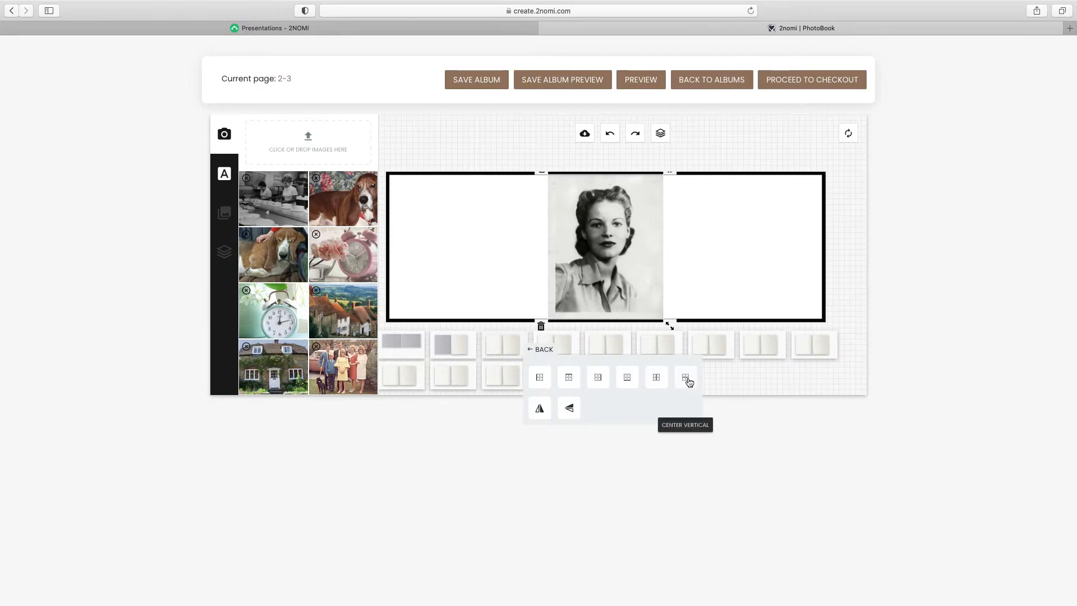
left_click(540, 410)
left_click(568, 408)
scroll(587, 406, "down", 1)
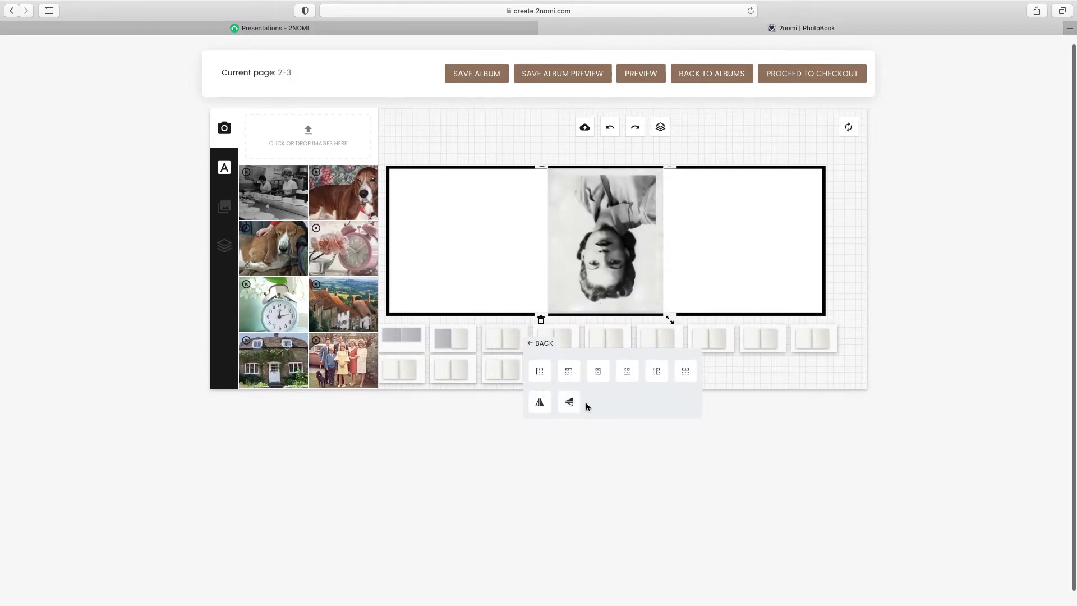
left_click(610, 124)
left_click(609, 124)
left_click(519, 258)
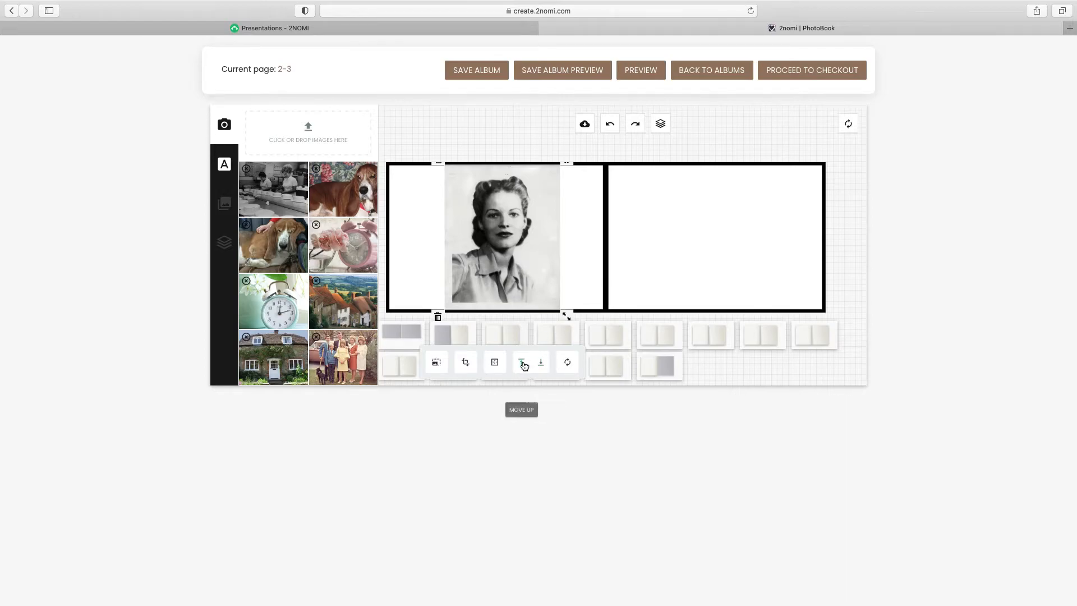
left_click(347, 249)
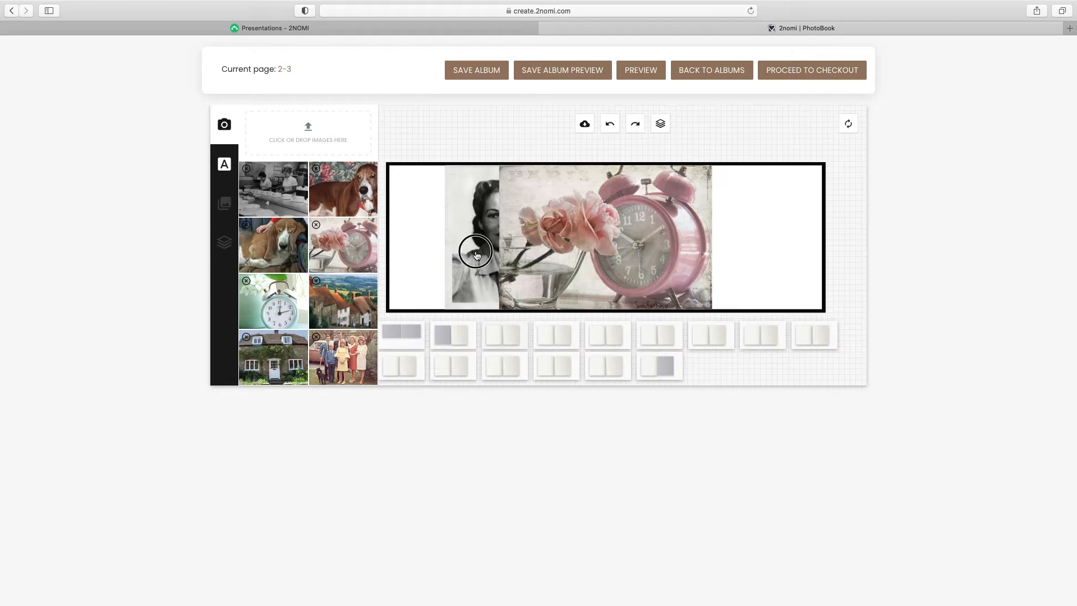
left_click(521, 364)
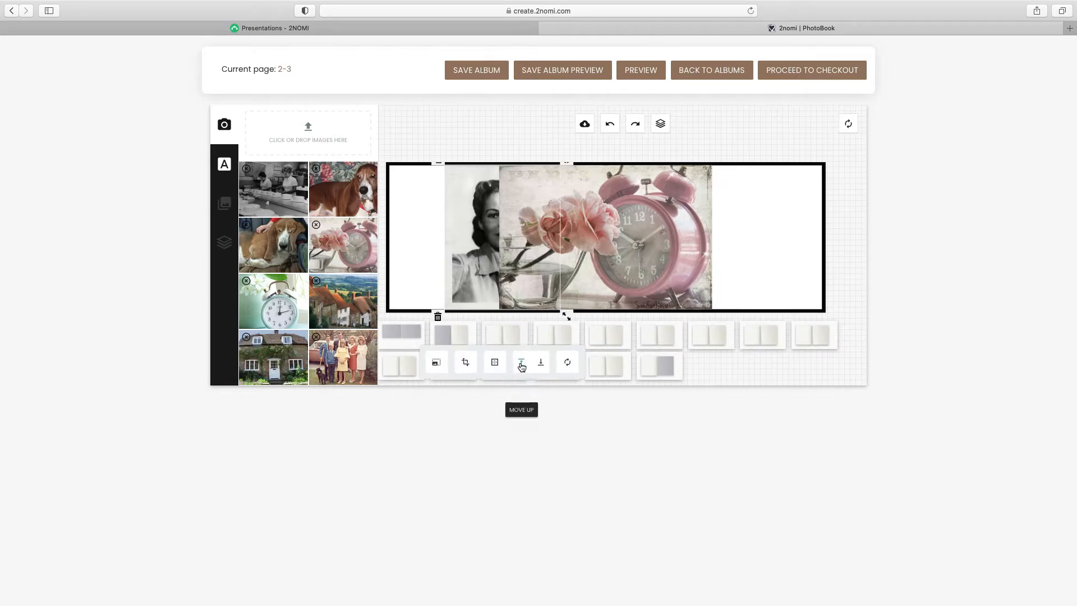
left_click(541, 364)
left_click(542, 364)
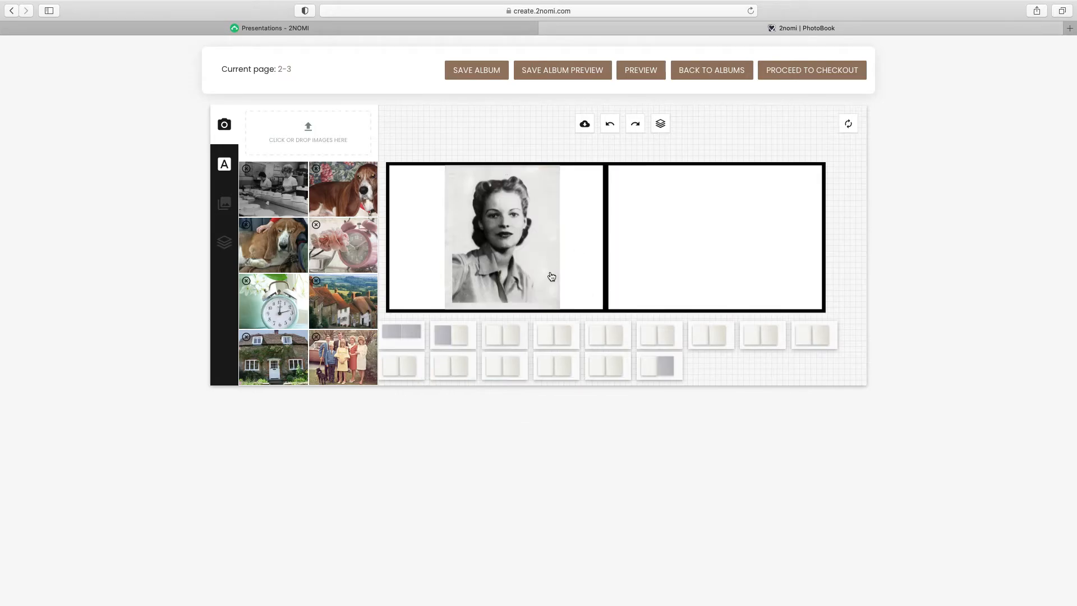
scroll(535, 276, "up", 1)
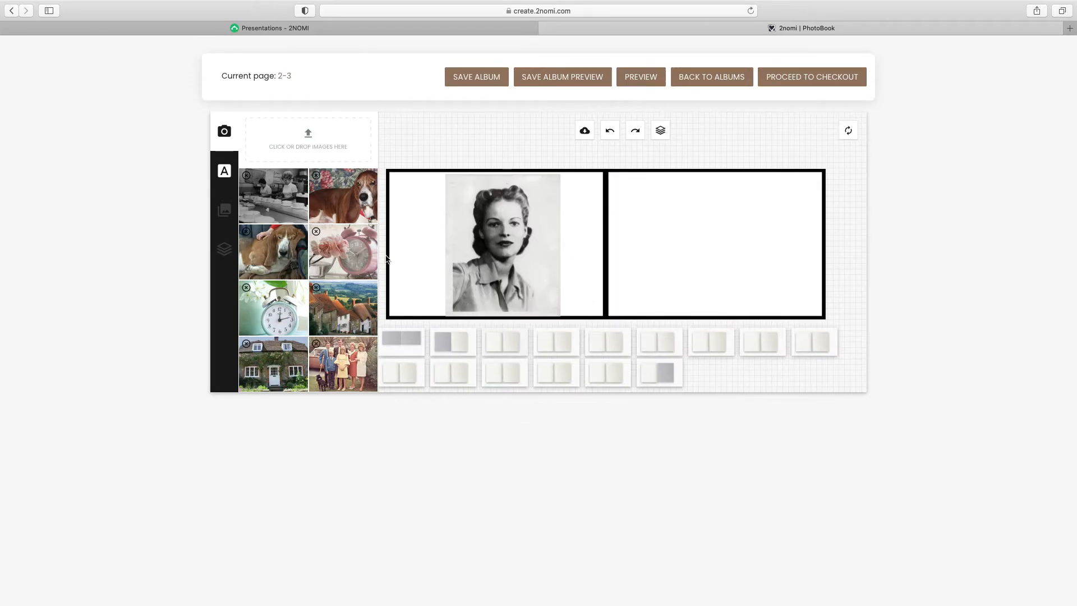
Add a text box with the woman's name and move it onto the right page, slightly enlarged
left_click(224, 171)
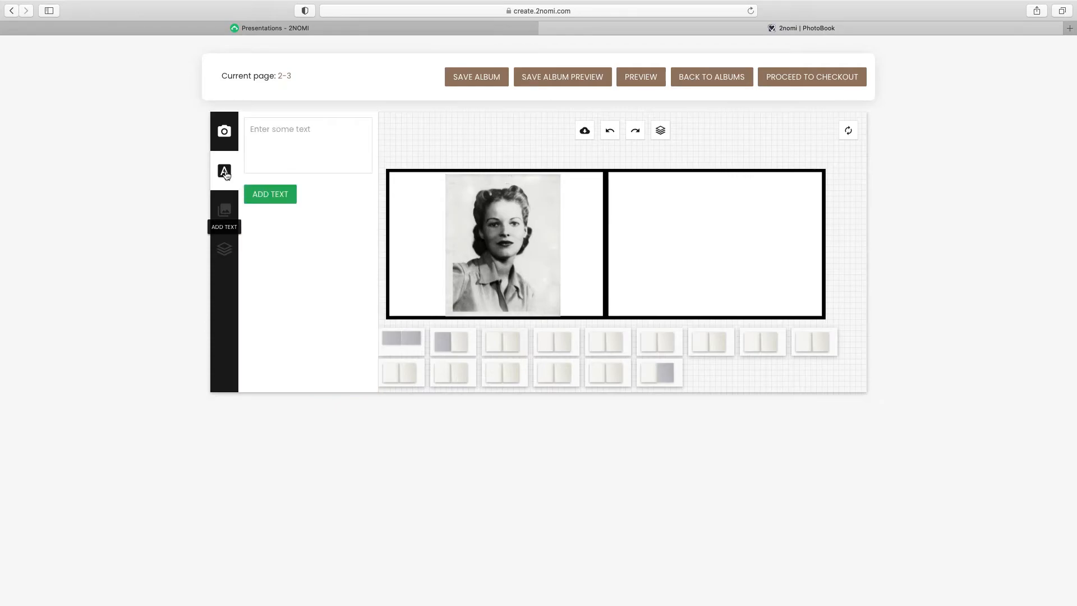
left_click(267, 132)
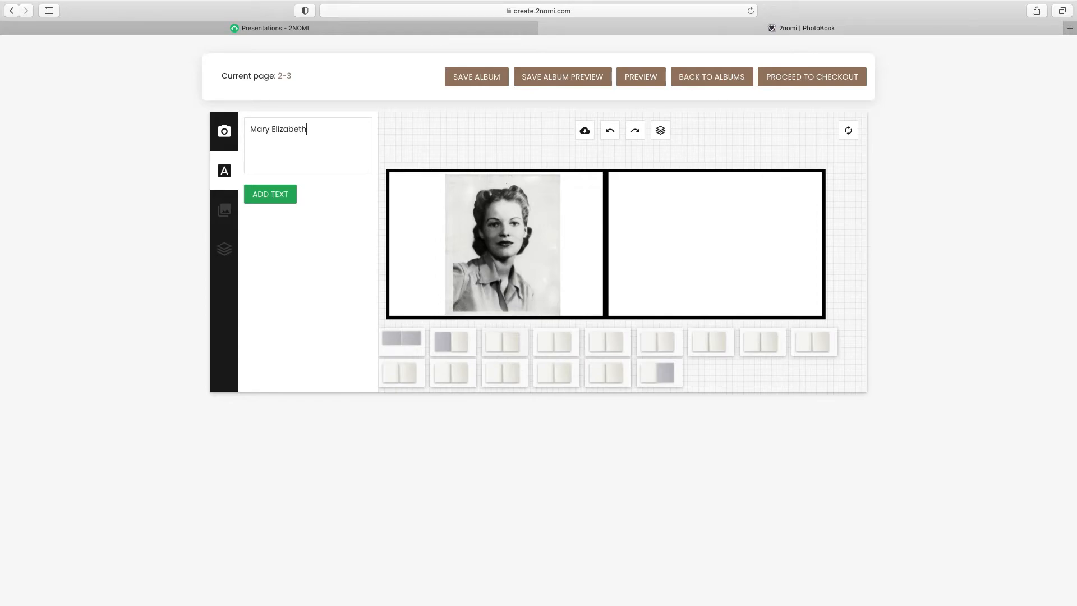
left_click(268, 197)
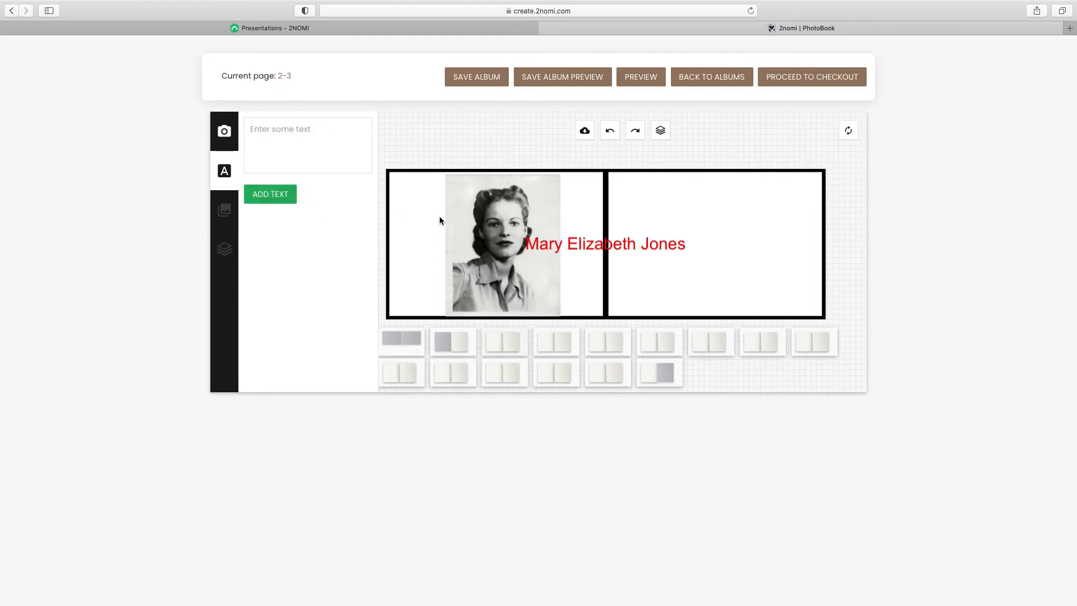
left_click_drag(539, 246, 671, 235)
left_click_drag(803, 261, 808, 218)
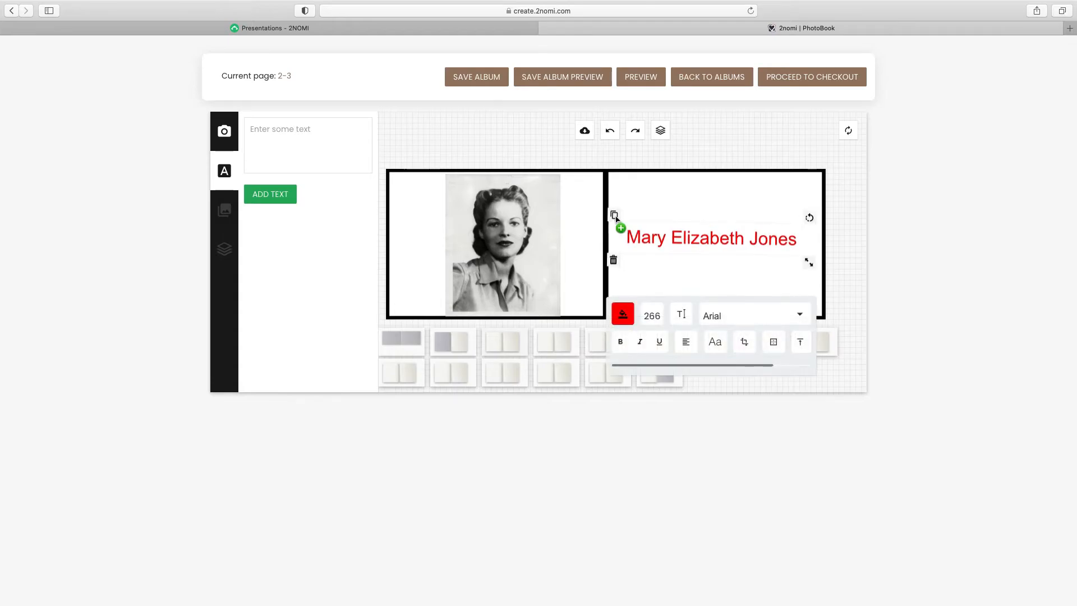
Change the name text's fill colour to magenta
left_click(610, 130)
left_click(624, 313)
left_click(793, 330)
left_click_drag(794, 330, 793, 355)
scroll(738, 344, "down", 1)
left_click(621, 282)
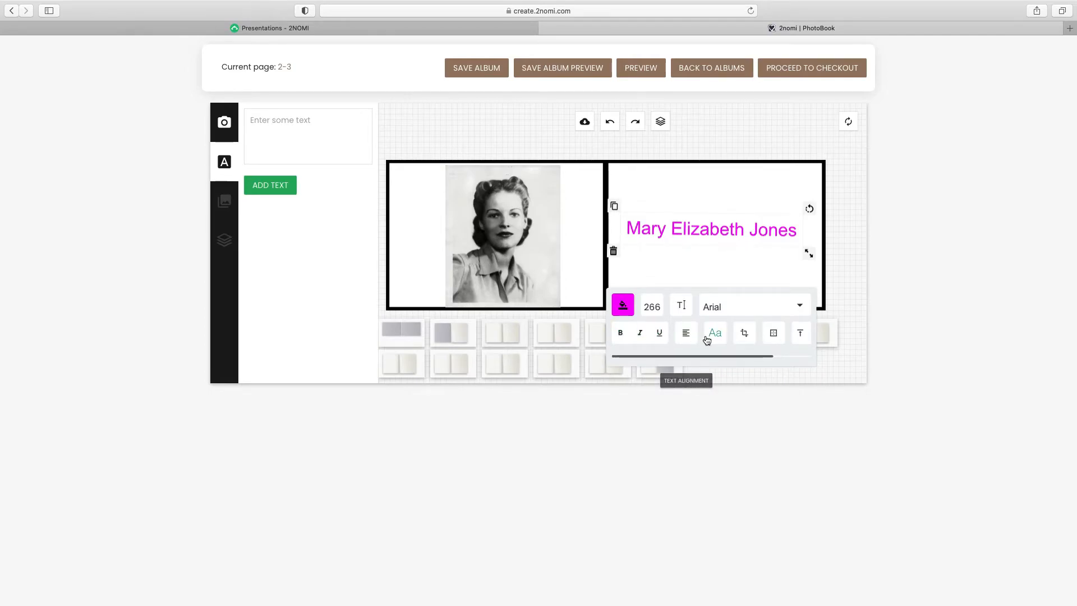
Set the name in Times New Roman, enlarge it and nudge it into place
left_click(798, 306)
scroll(723, 345, "down", 3)
left_click(675, 350)
left_click(687, 366)
left_click(626, 282)
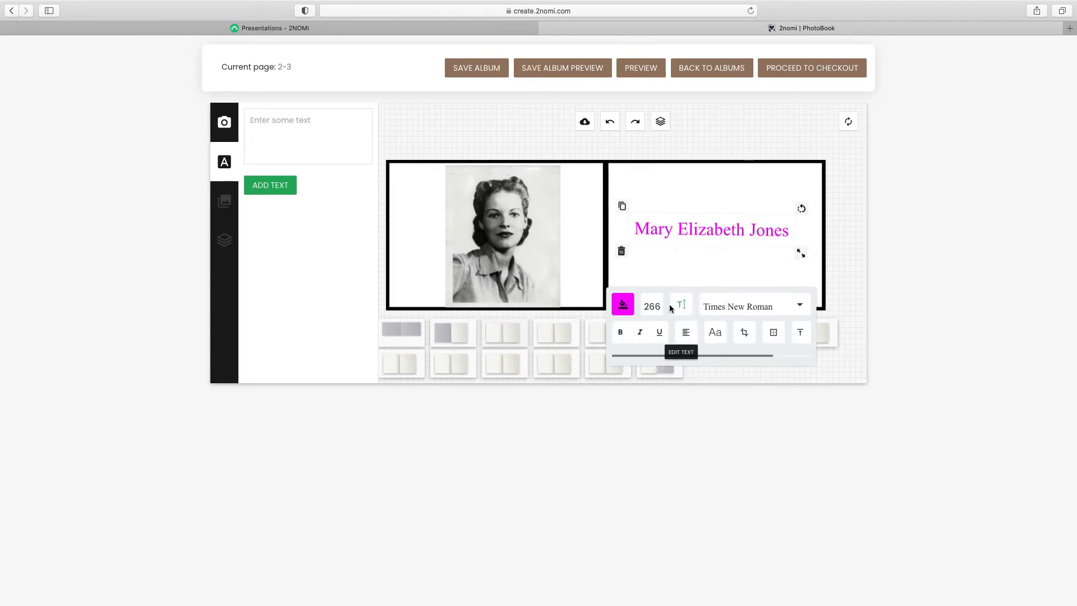
left_click_drag(801, 253, 822, 256)
left_click_drag(738, 230, 741, 234)
left_click(725, 201)
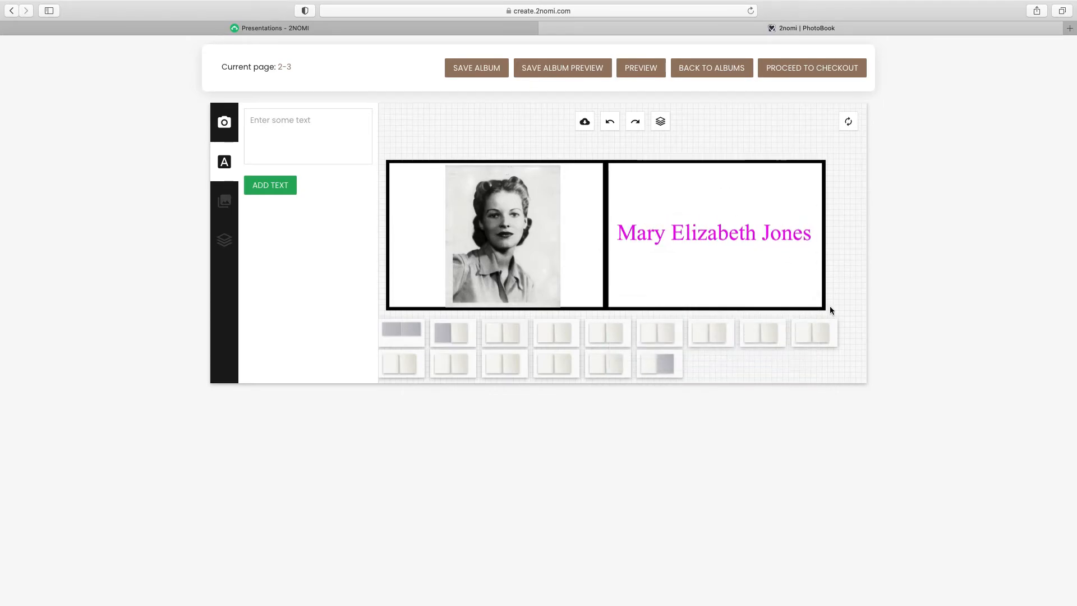
scroll(282, 224, "down", 1)
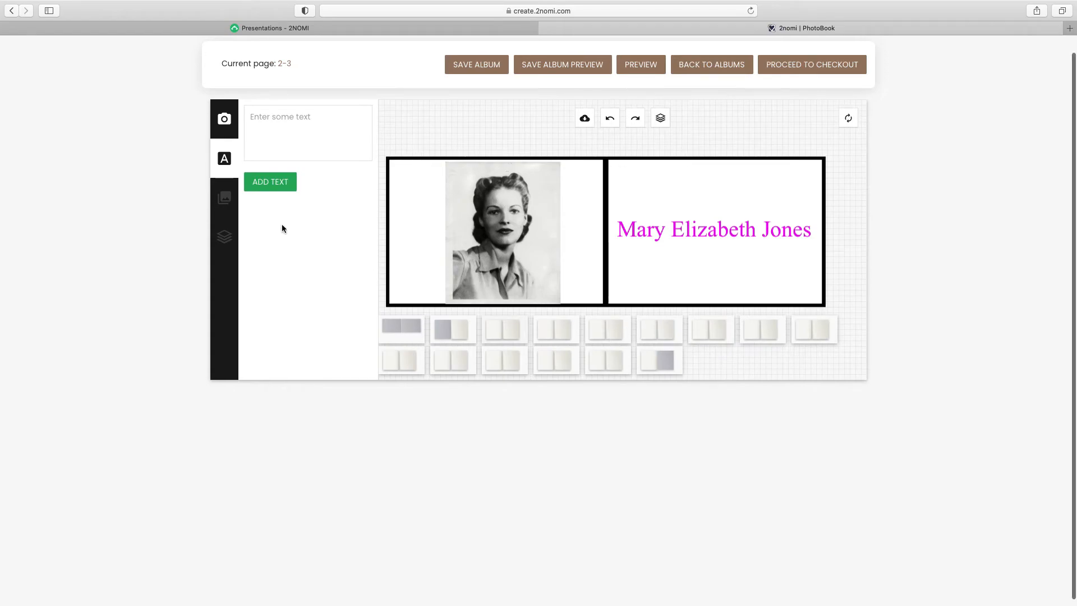
In Manage Layers, lock and unlock the name layer, then delete the portrait layer
left_click(225, 199)
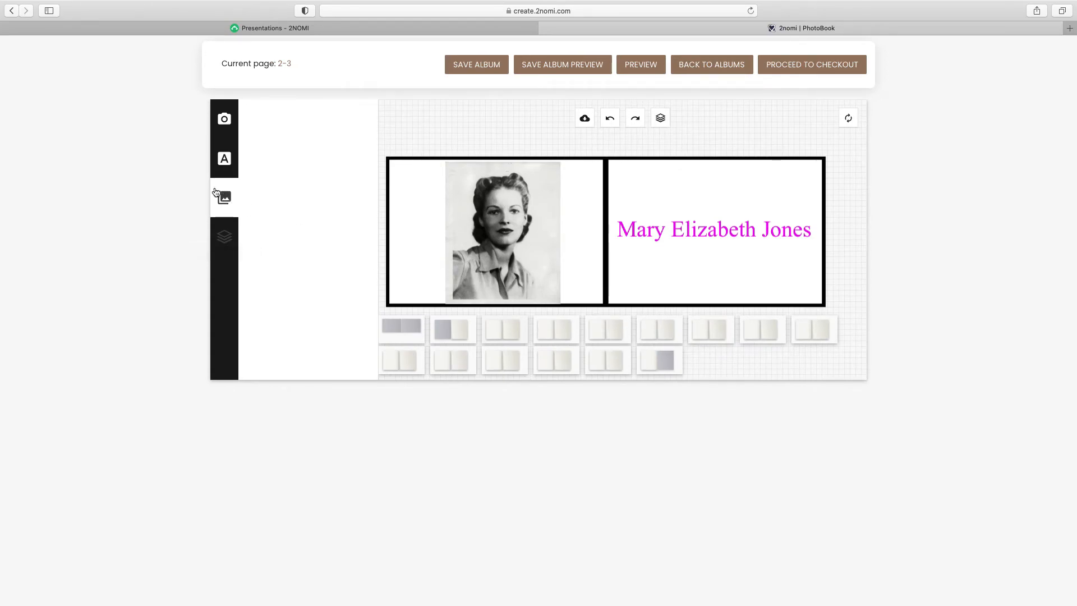
scroll(220, 203, "down", 1)
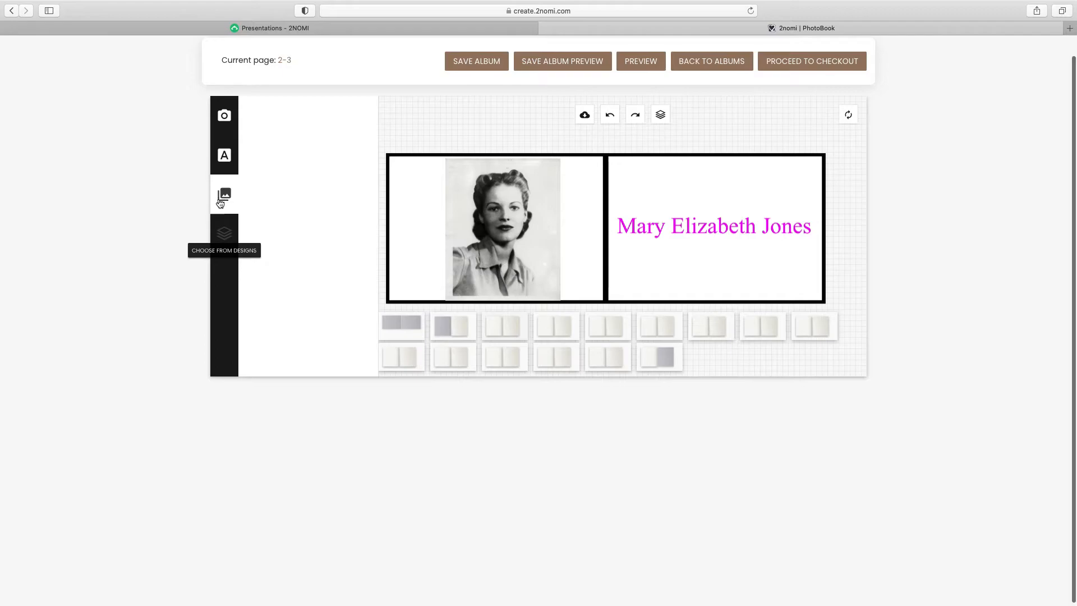
left_click(224, 232)
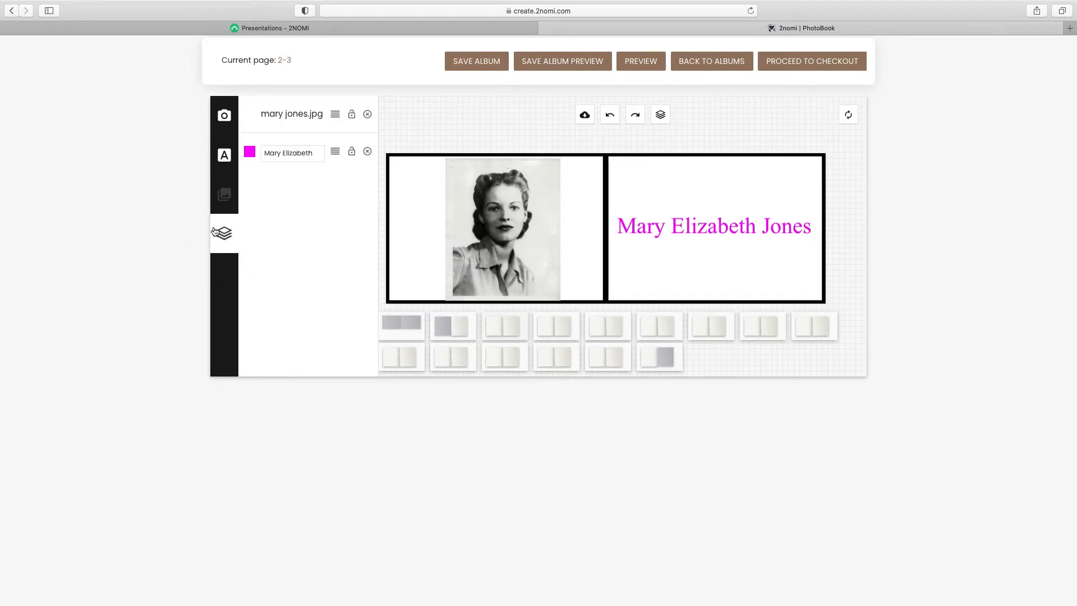
left_click(334, 154)
left_click(335, 119)
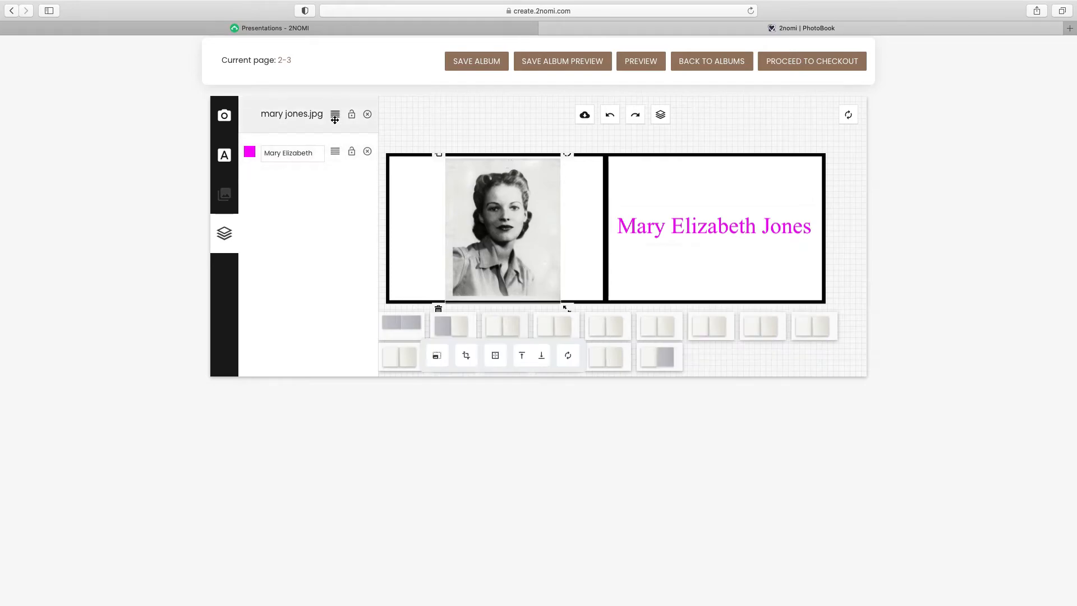
left_click(351, 152)
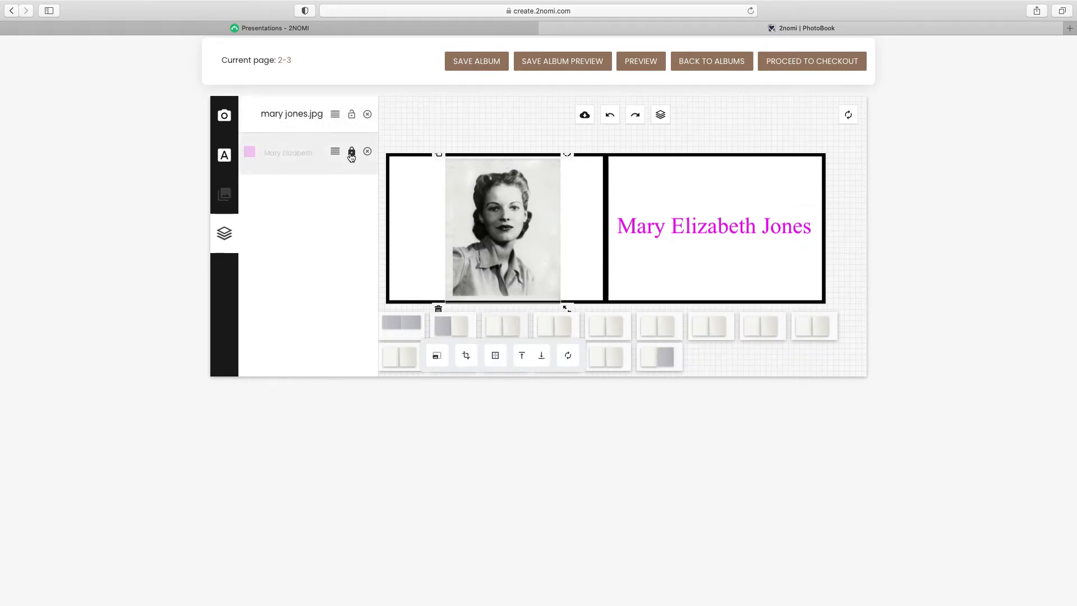
left_click(351, 152)
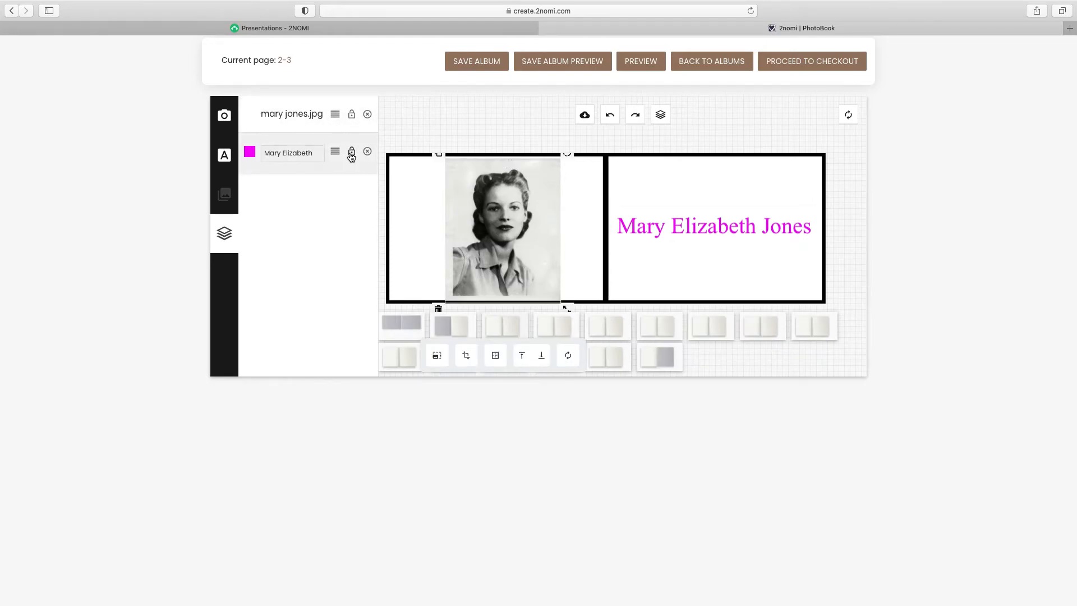
left_click(367, 114)
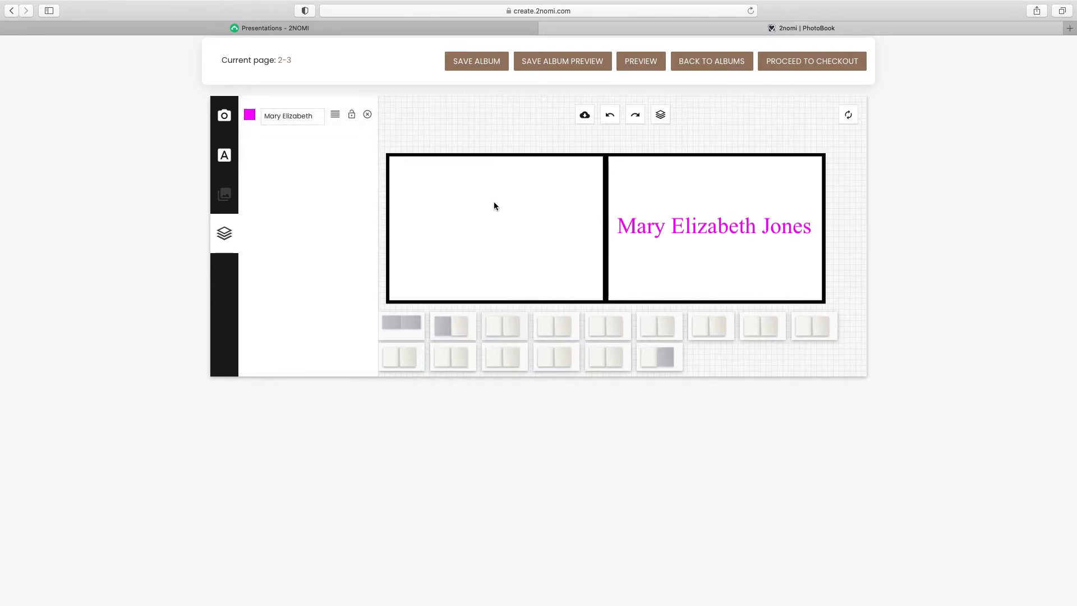
Undo the portrait deletion and move on to the blank spread for pages 4–5
left_click(611, 119)
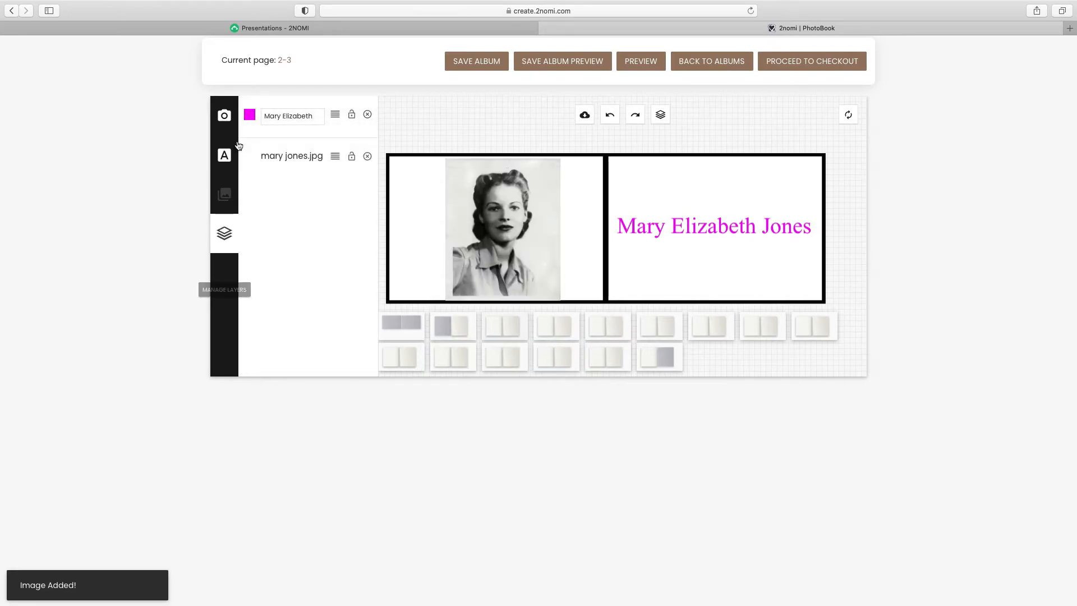
left_click(225, 116)
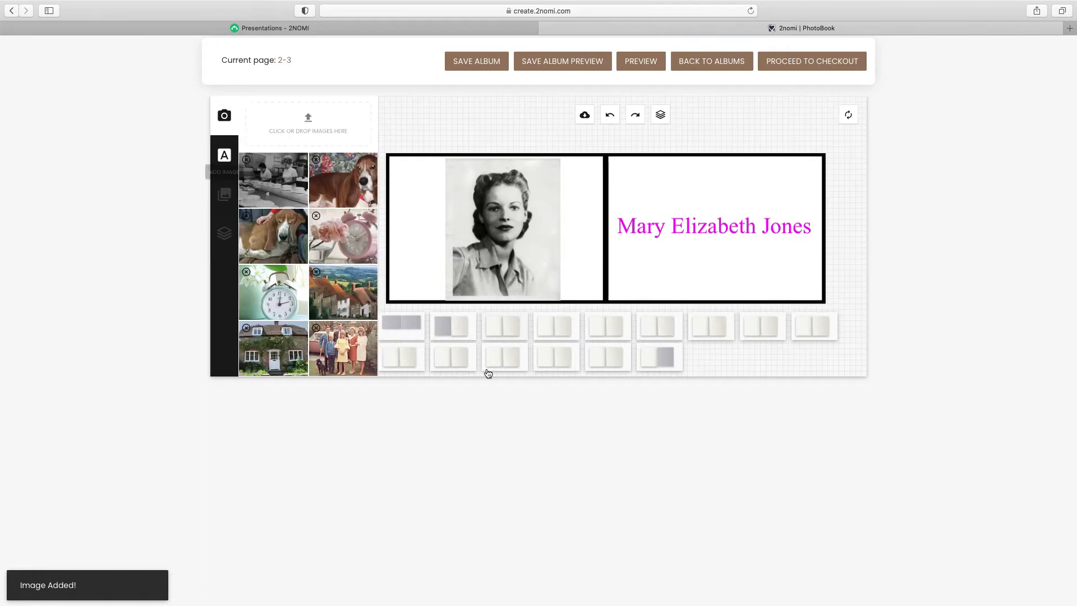
left_click(557, 331)
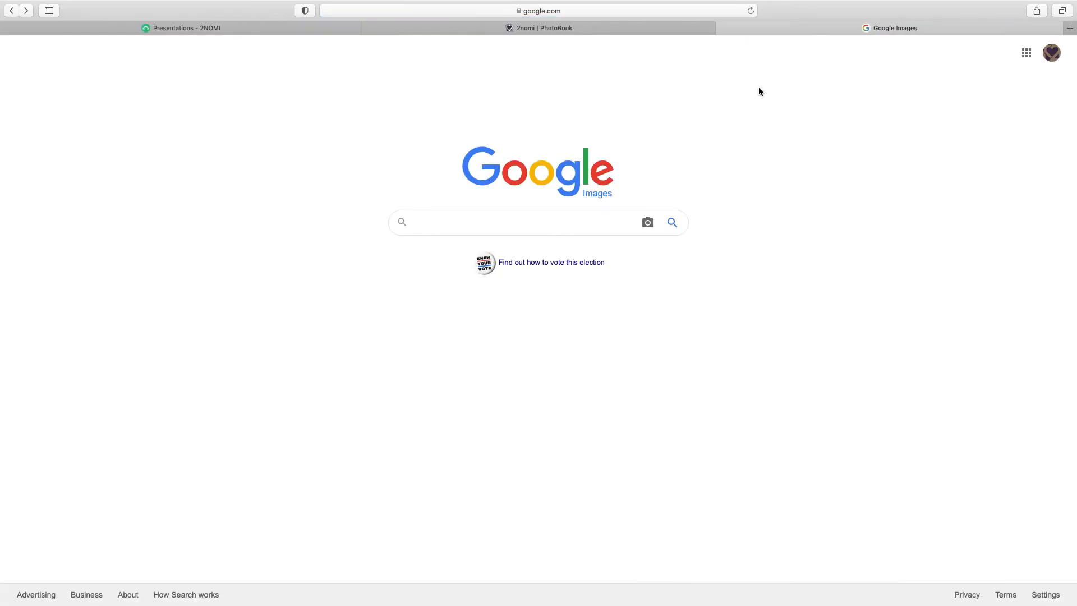
Search Google Images for 'high tea party' and preview the afternoon tea photo
left_click(567, 222)
type("hi")
key("Down")
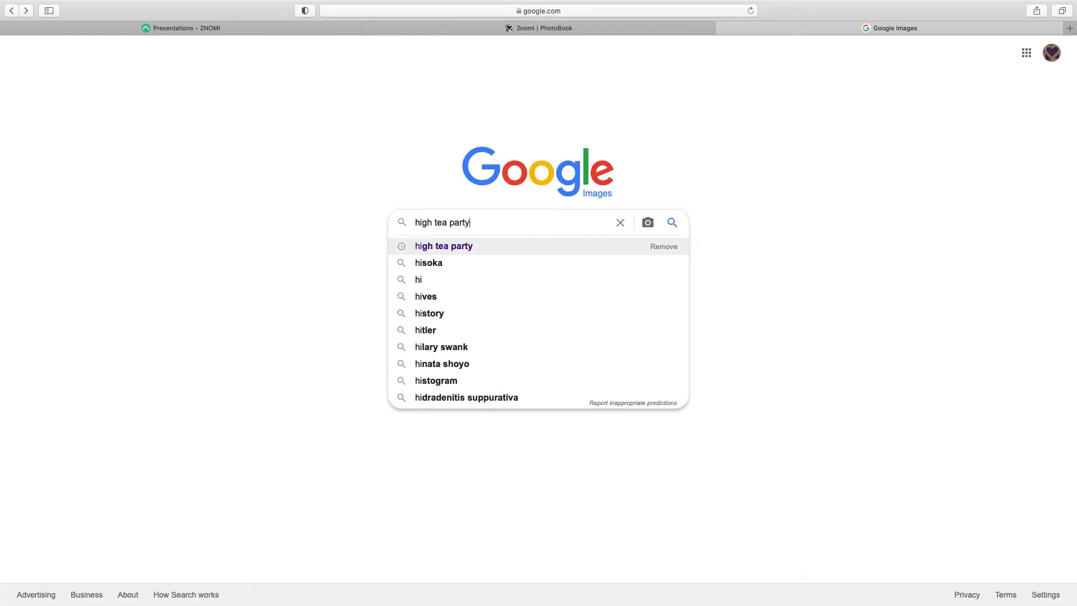
key("Return")
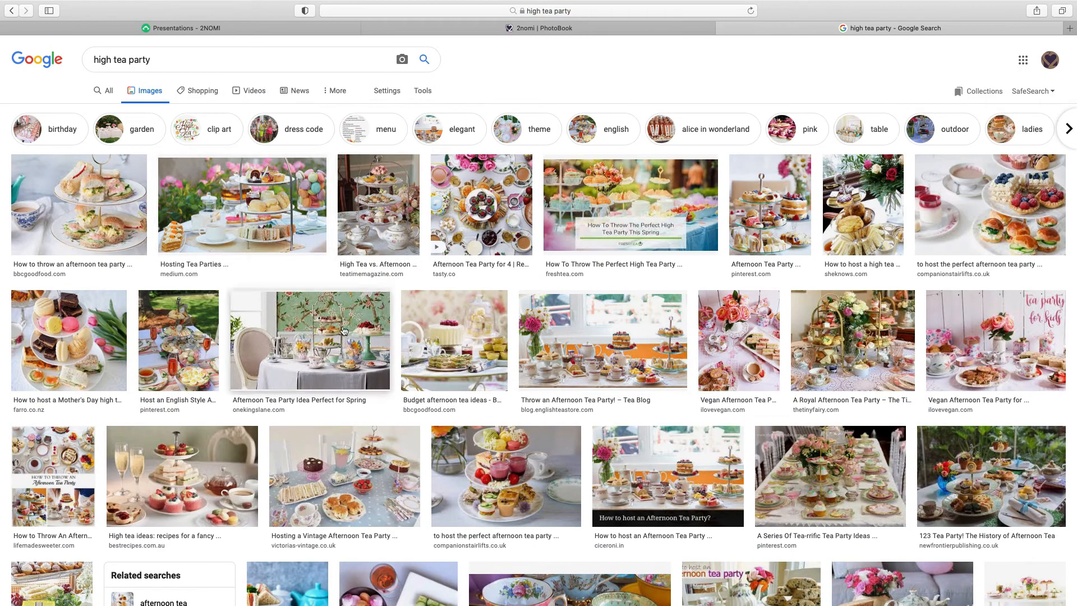
left_click(593, 330)
Save the tea party image as 'tea time' and close the image search tab
right_click(861, 141)
left_click(885, 283)
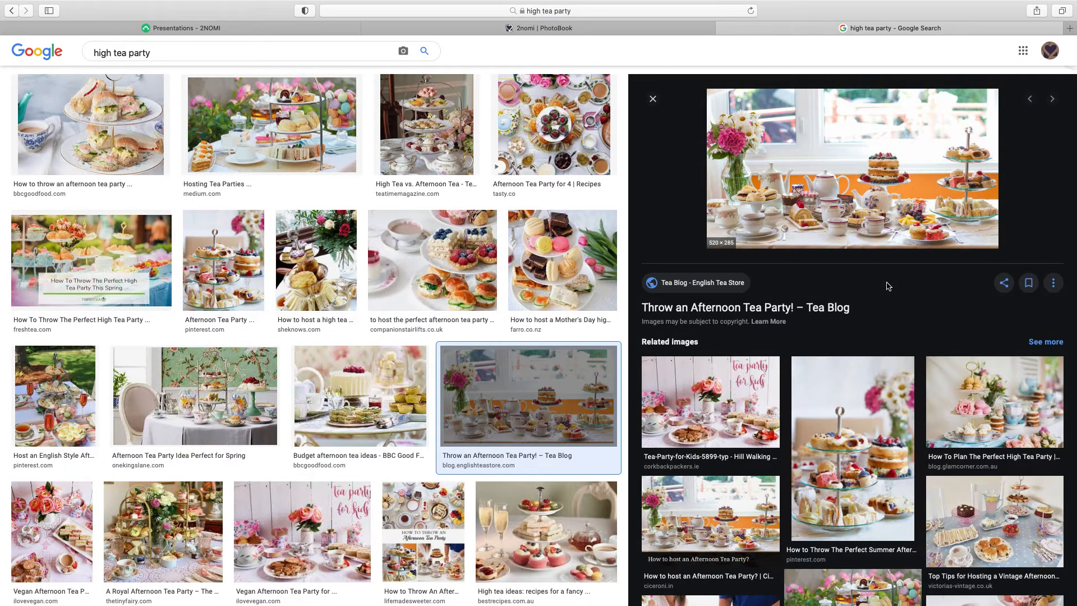
type("tea ")
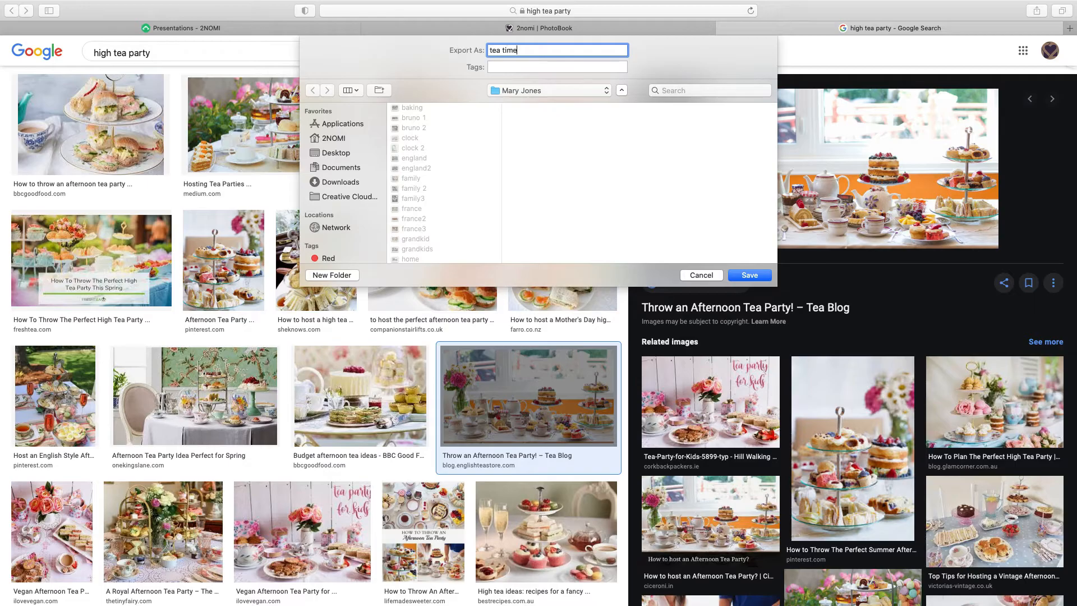
type("time")
left_click(748, 275)
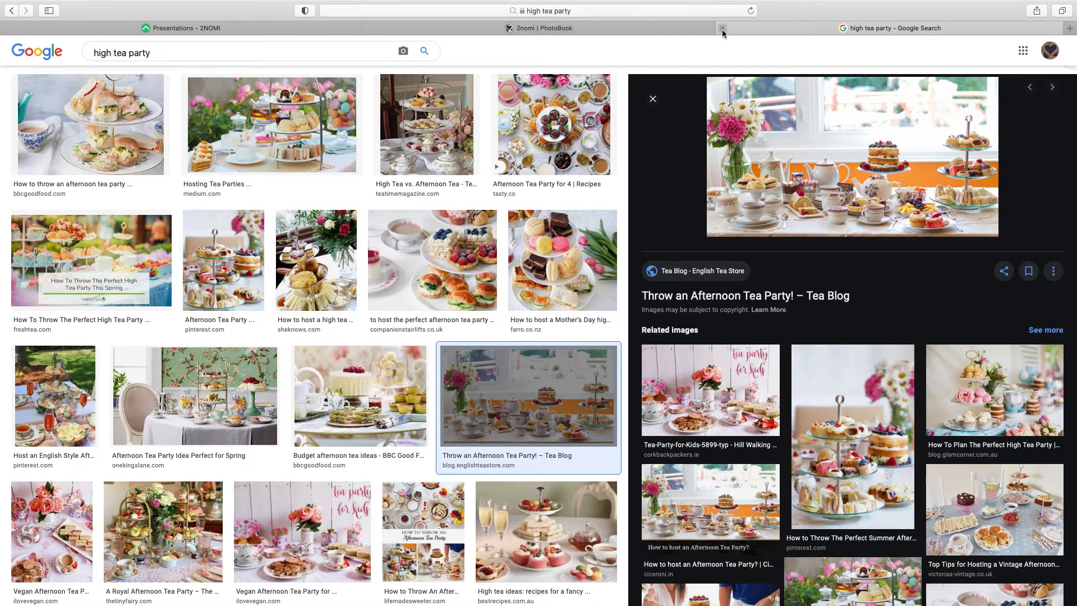
left_click(722, 29)
Upload the 'tea time' image from the computer
left_click(306, 147)
scroll(430, 159, "down", 1)
left_click(429, 247)
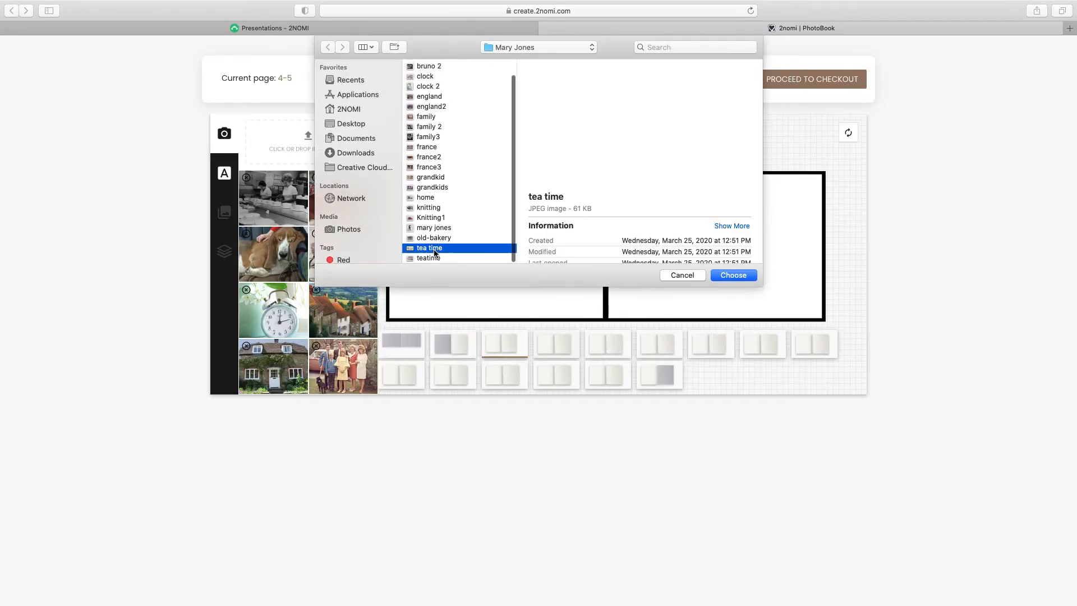
left_click(733, 275)
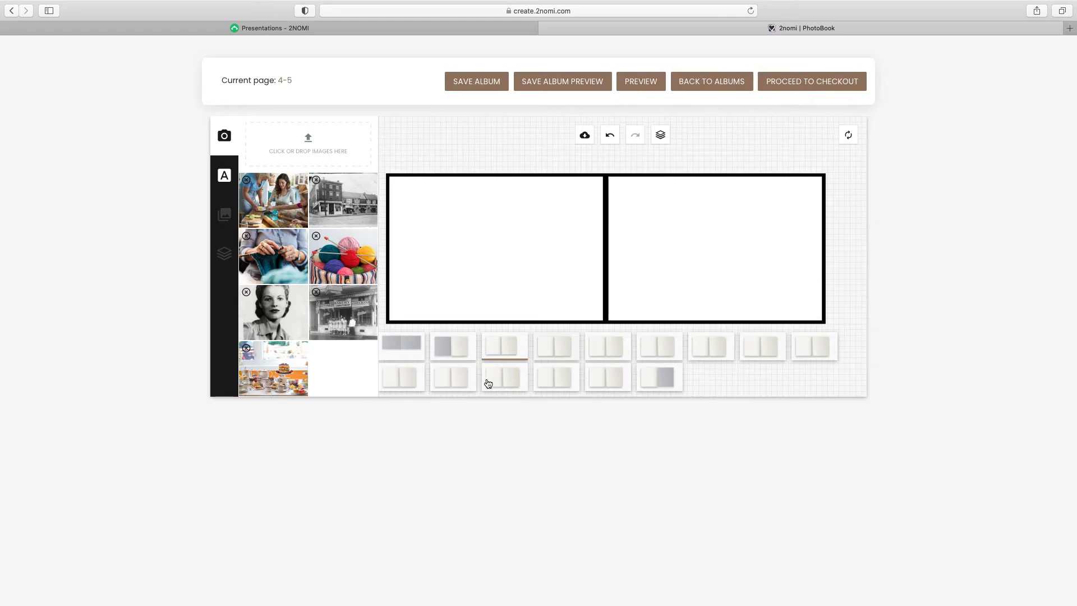
Place the tea-party photo on spread 4–5 and stretch it to fill both pages
left_click(283, 383)
left_click_drag(606, 269, 508, 254)
left_click_drag(642, 312, 754, 362)
left_click_drag(561, 254, 644, 250)
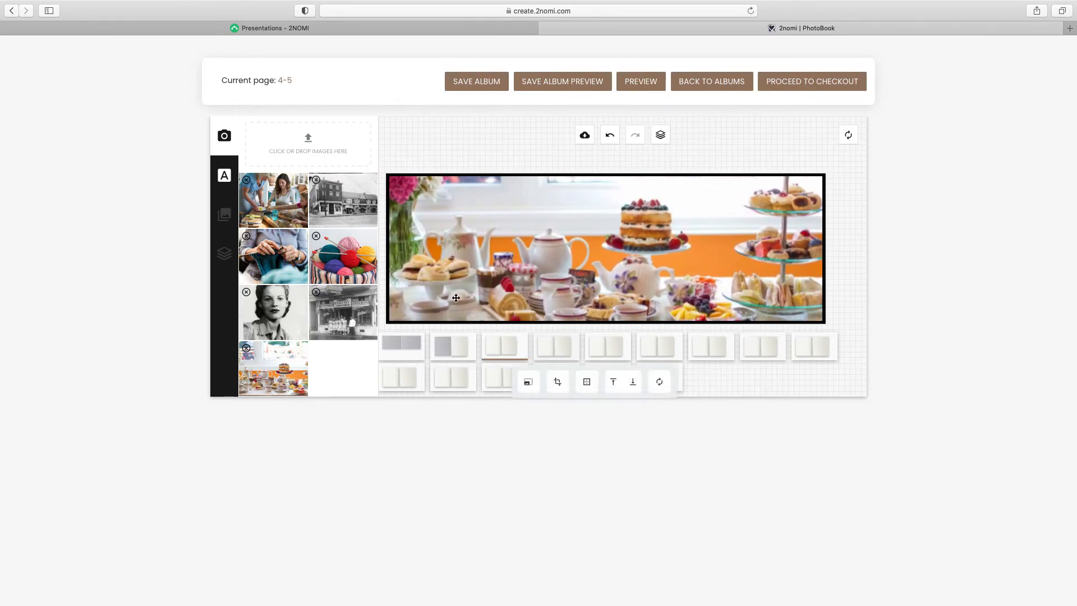
left_click(225, 175)
Add the caption 'I love tea time!' to the photo's upper left
type("!")
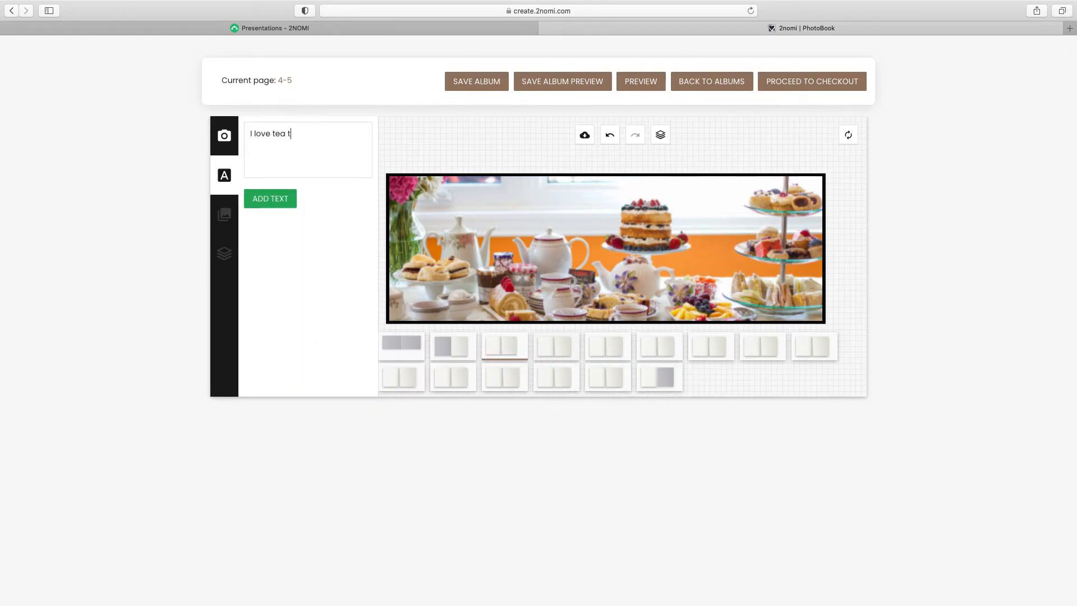
left_click(285, 202)
left_click_drag(617, 248, 529, 204)
left_click(938, 306)
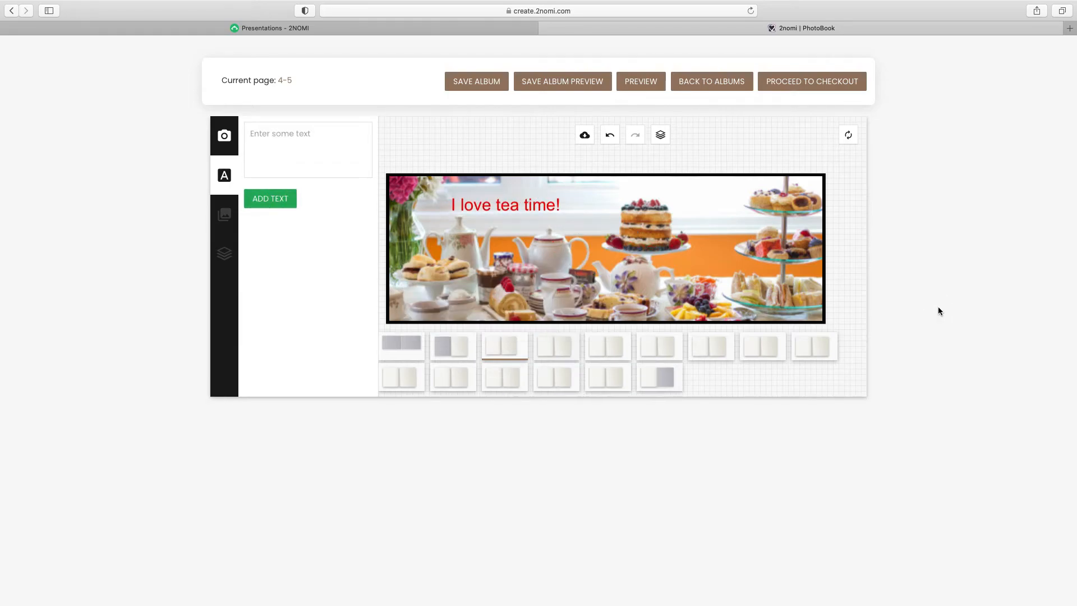
Save the album and its preview, then open the photobook preview
left_click(477, 84)
left_click(566, 83)
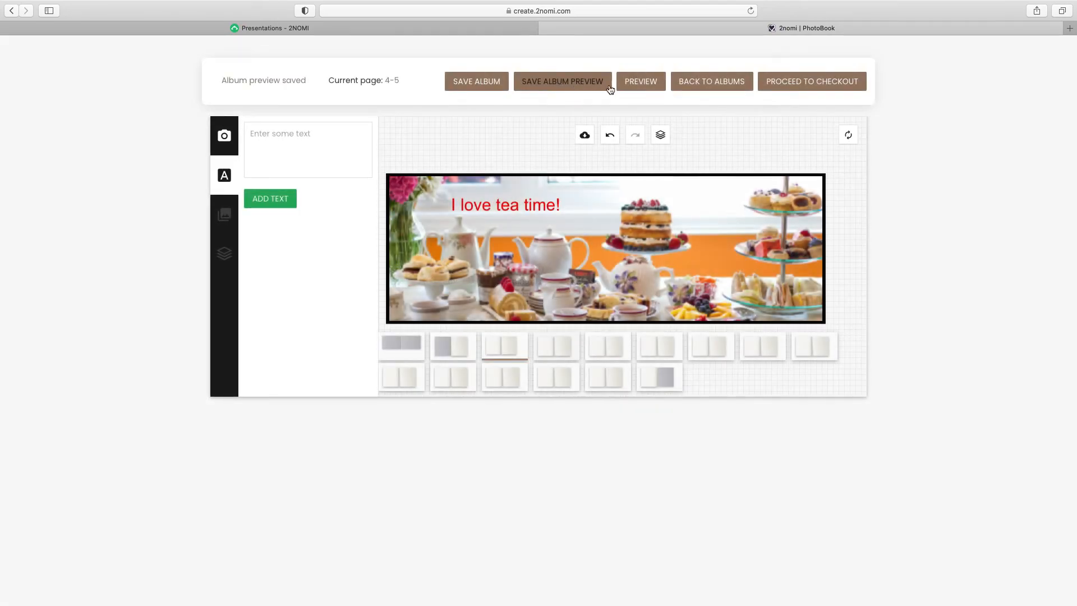
left_click(643, 83)
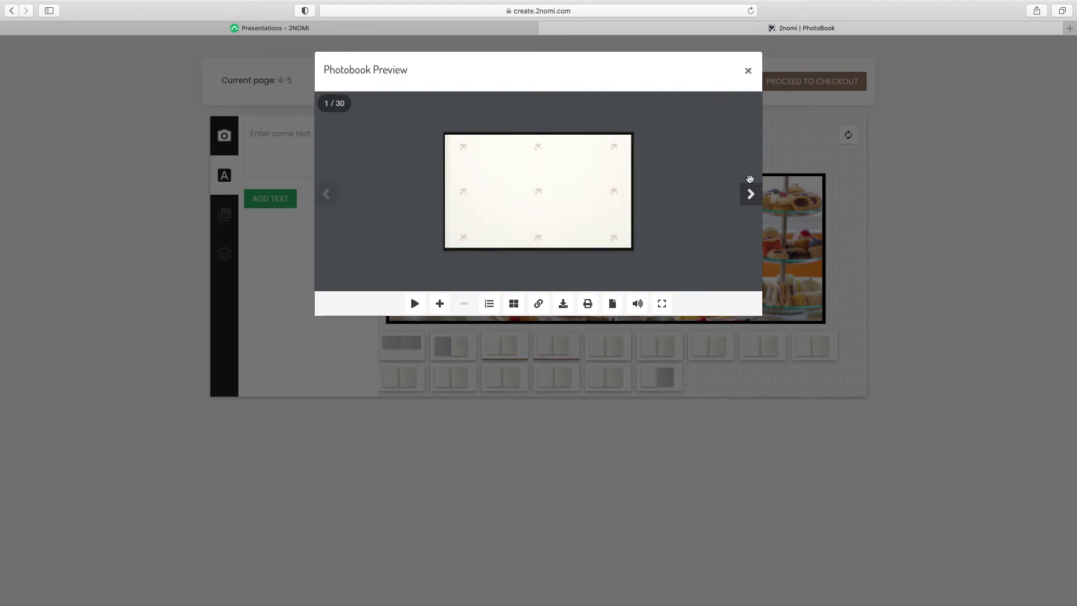
Page through the preview to the 'I love tea time!' spread, then close it
left_click(750, 194)
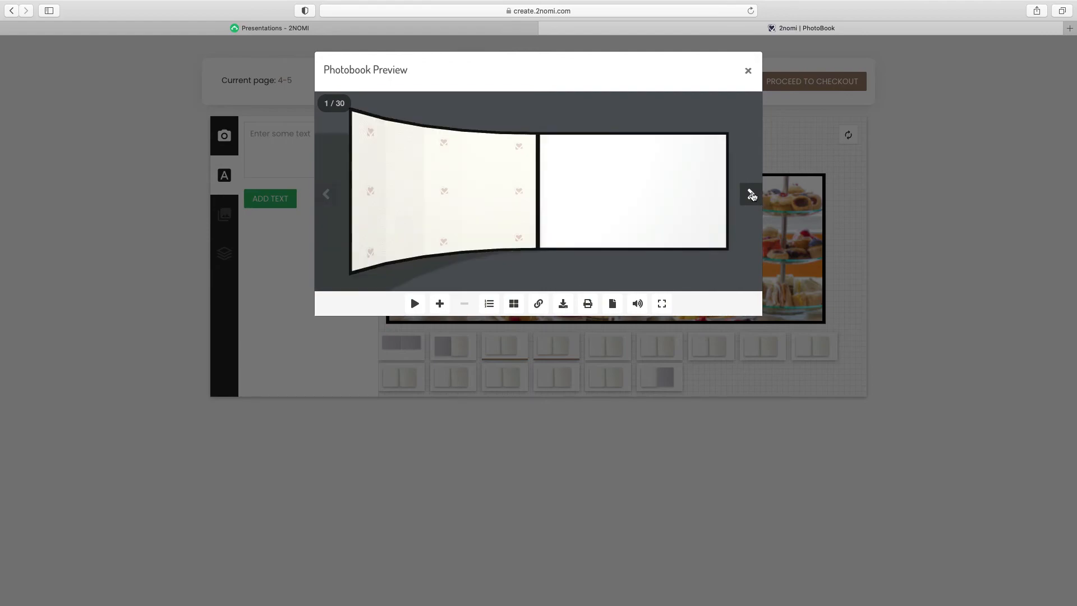
left_click(750, 194)
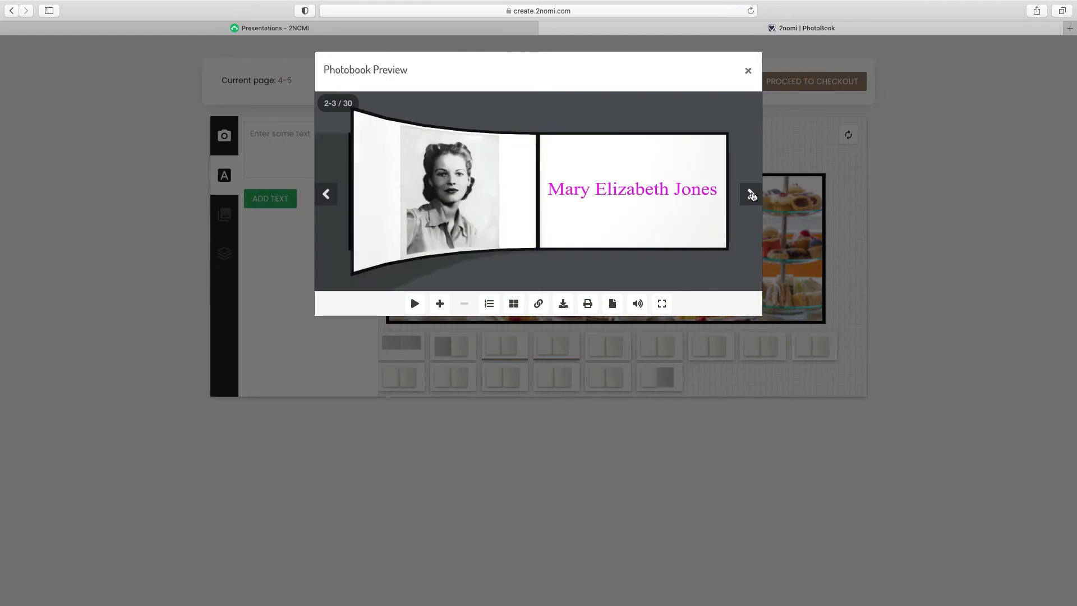
left_click(751, 194)
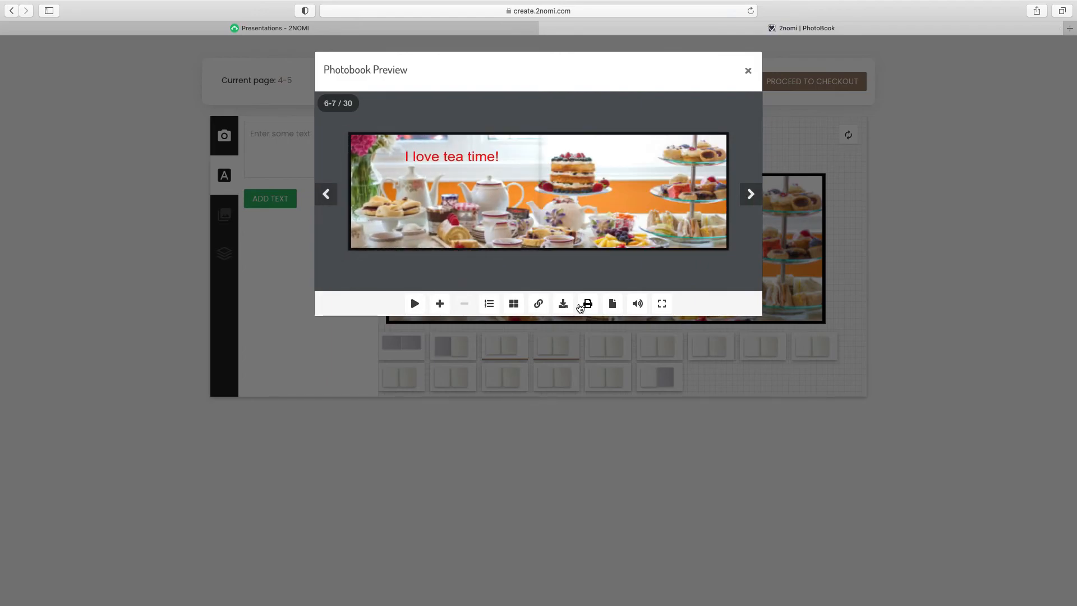
left_click(748, 72)
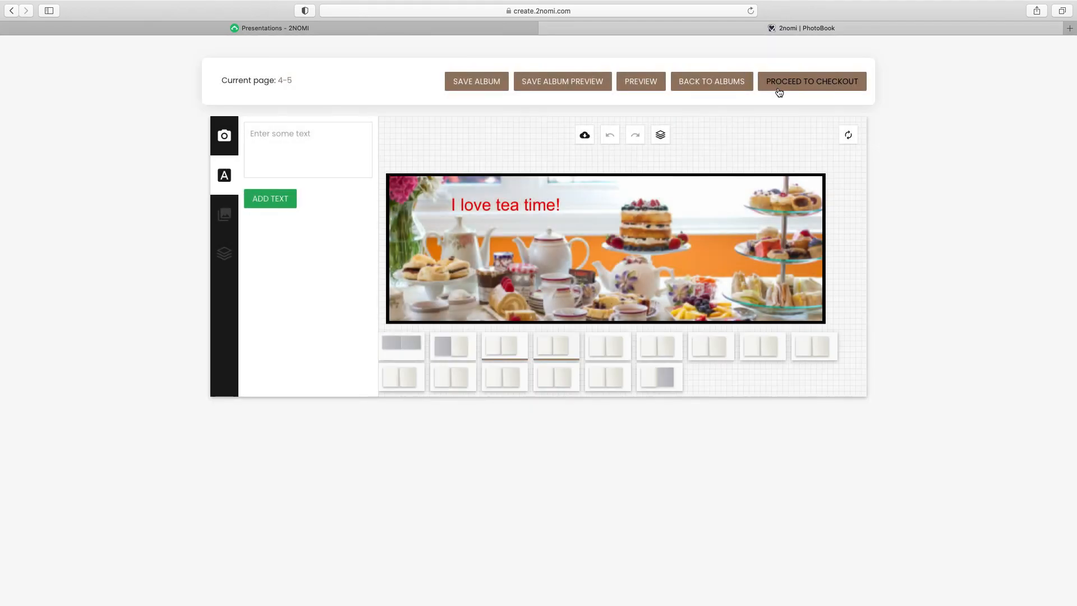
From the album list, share the album by e-mail with edit permission set to No
left_click(711, 84)
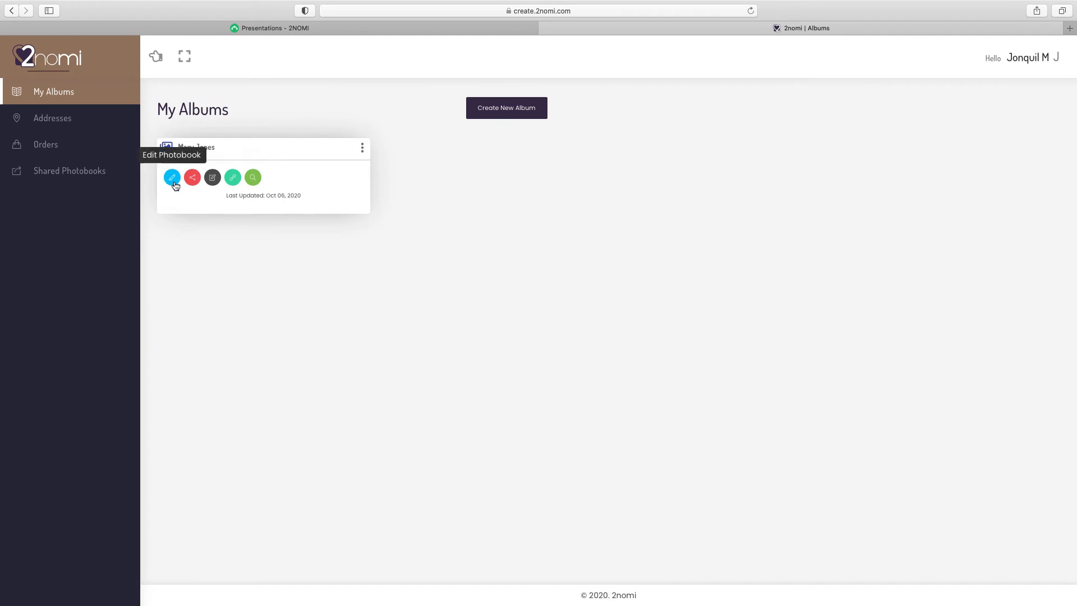
left_click(193, 179)
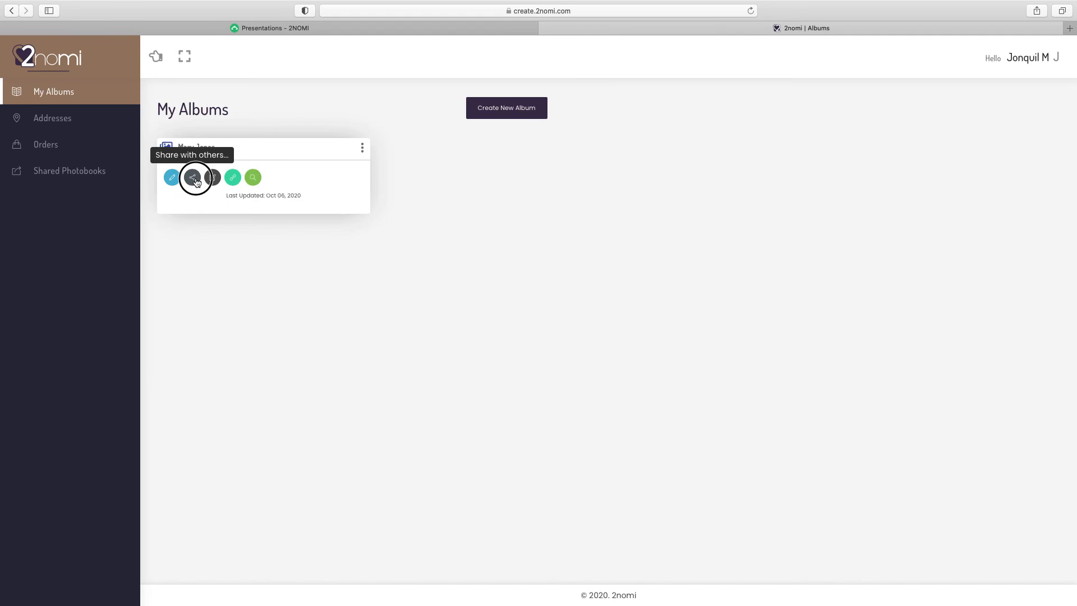
left_click(443, 135)
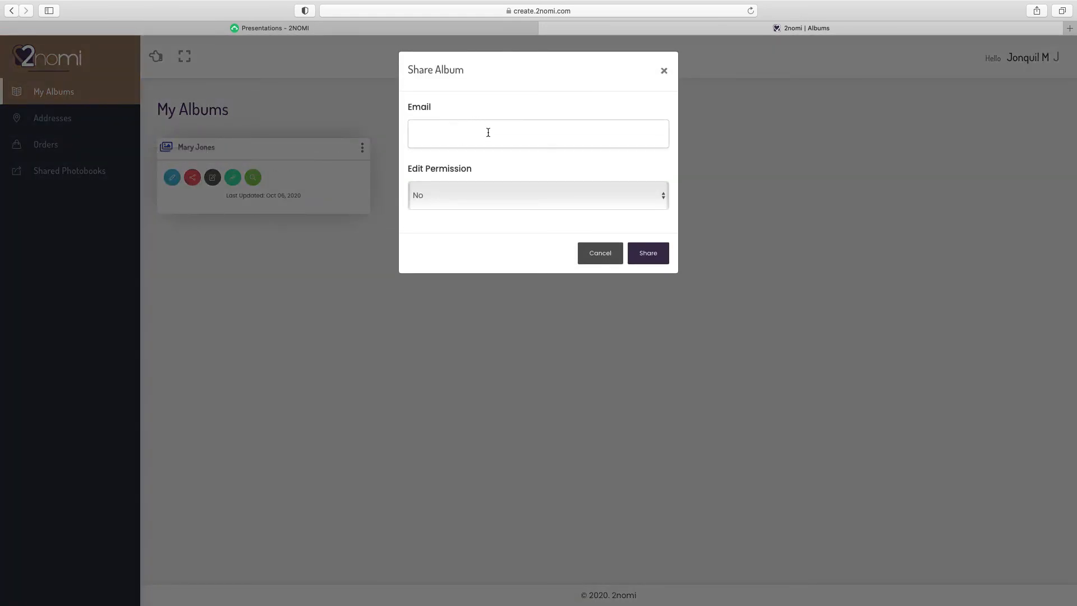
left_click(490, 194)
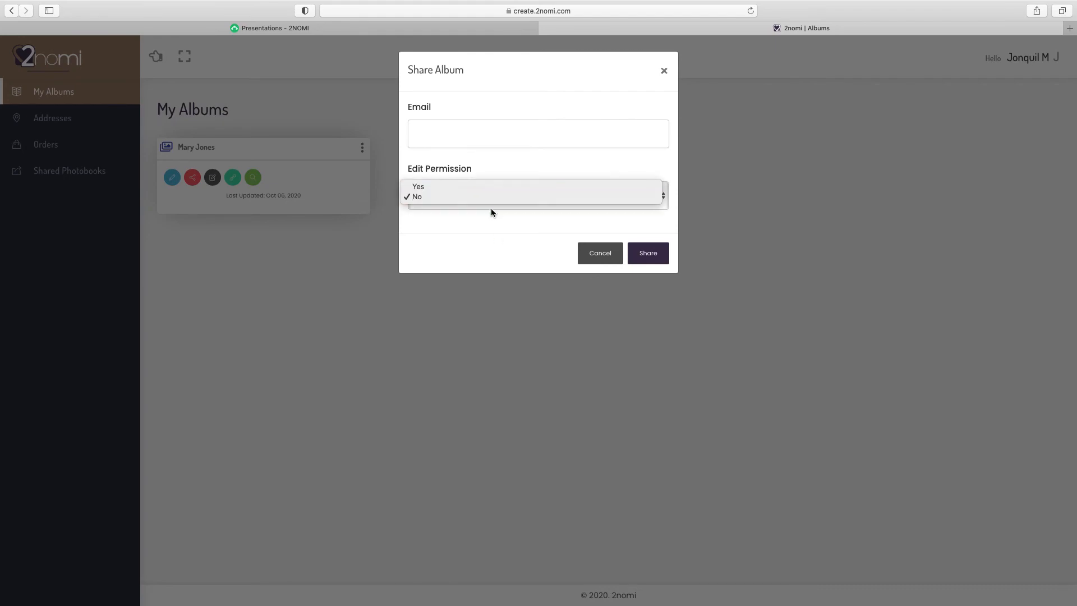
left_click(490, 204)
left_click(637, 253)
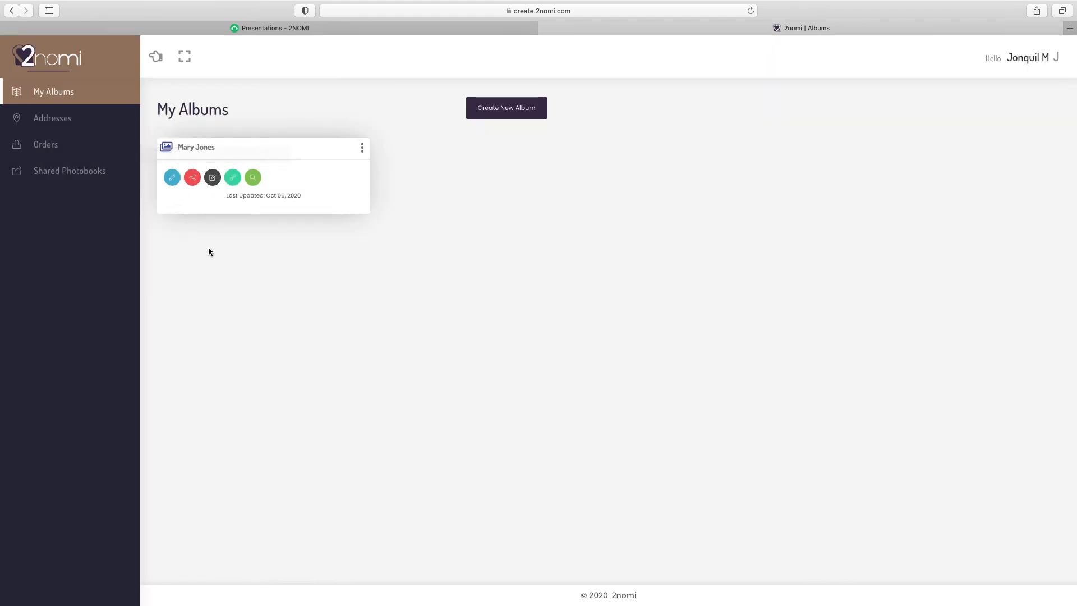
Copy the album's shareable link
left_click(212, 178)
left_click(236, 182)
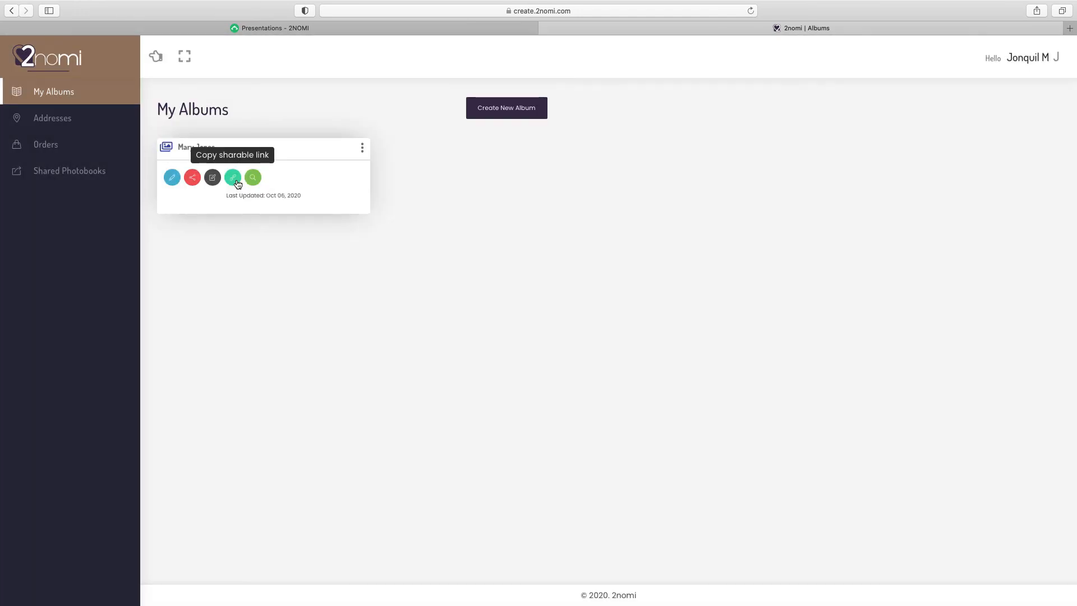
left_click(236, 182)
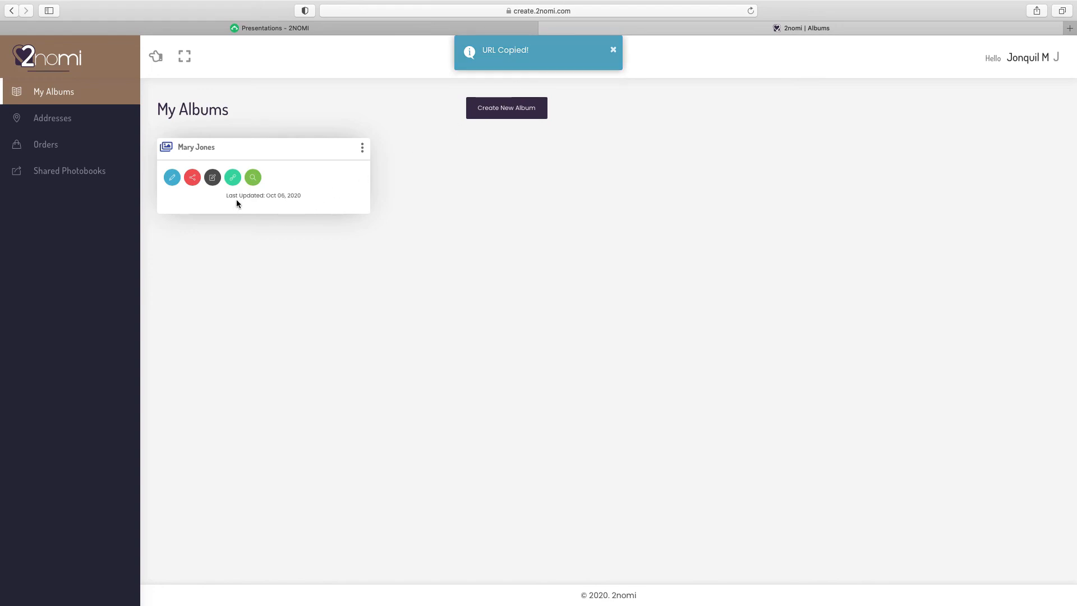
Check the photobook in the viewer, then proceed to checkout for a 12×8 inch matte hardcover print
left_click(253, 177)
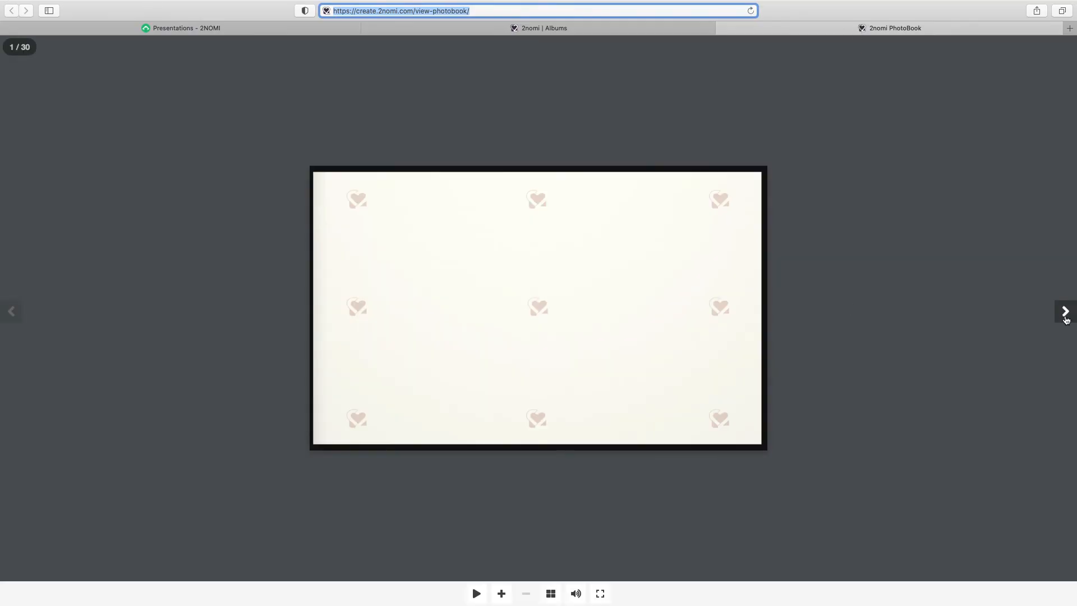
left_click(1065, 312)
key("super+w")
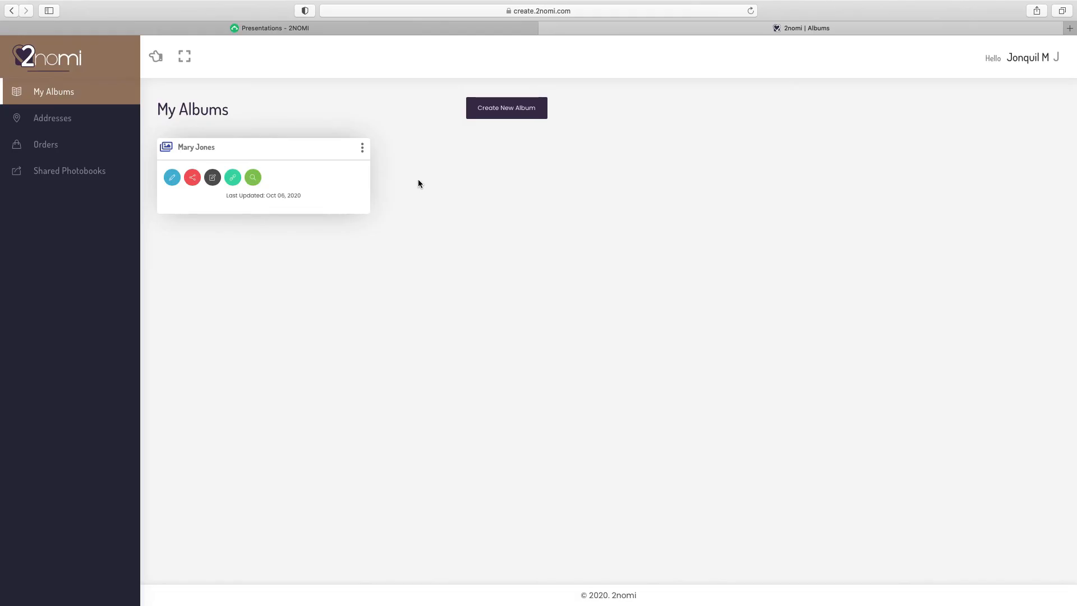
left_click(171, 178)
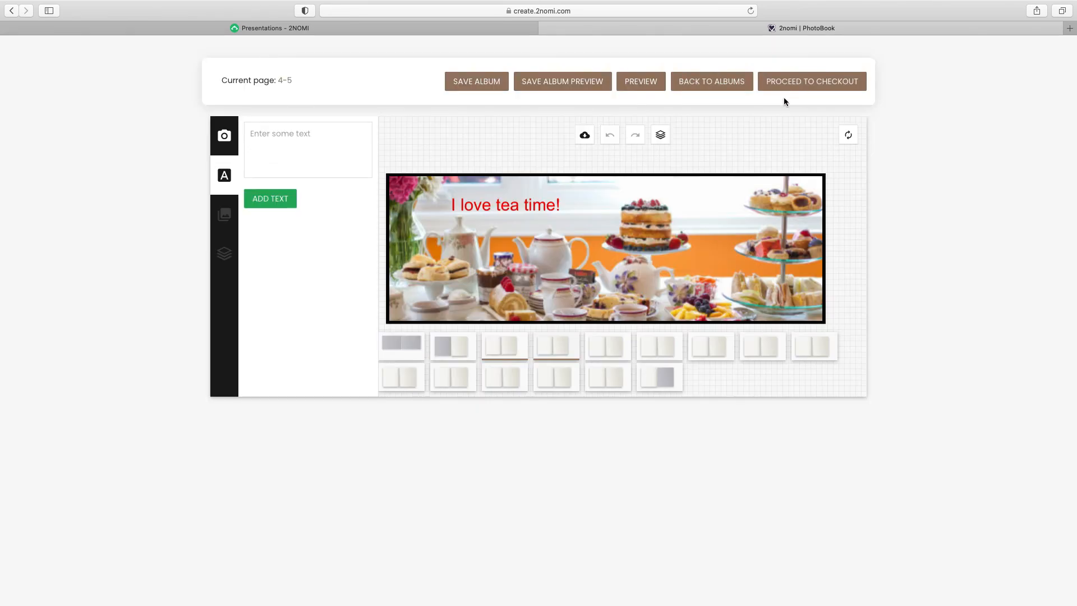
left_click(812, 85)
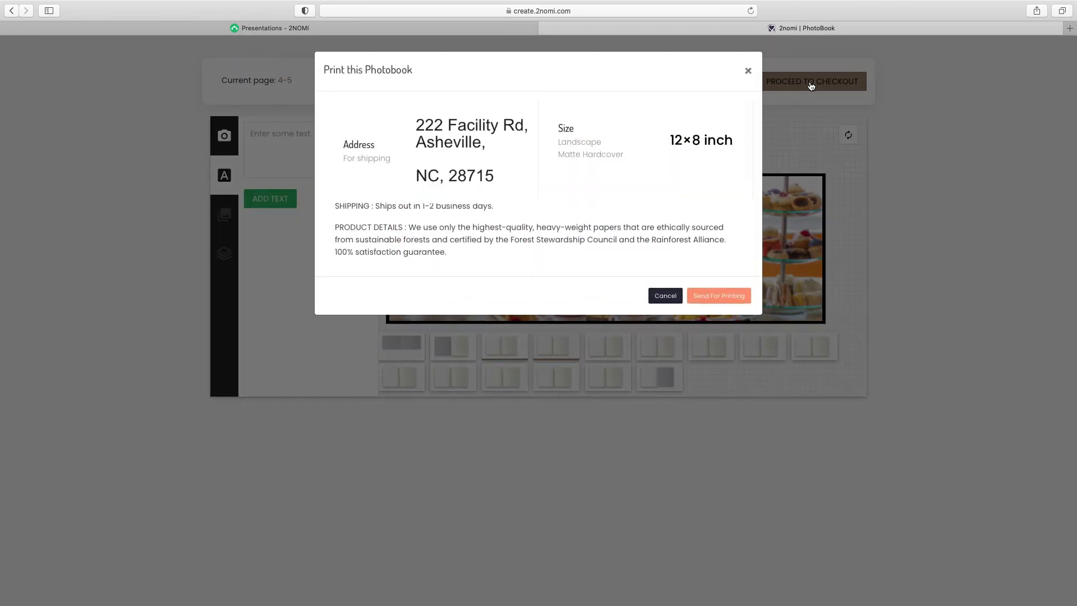